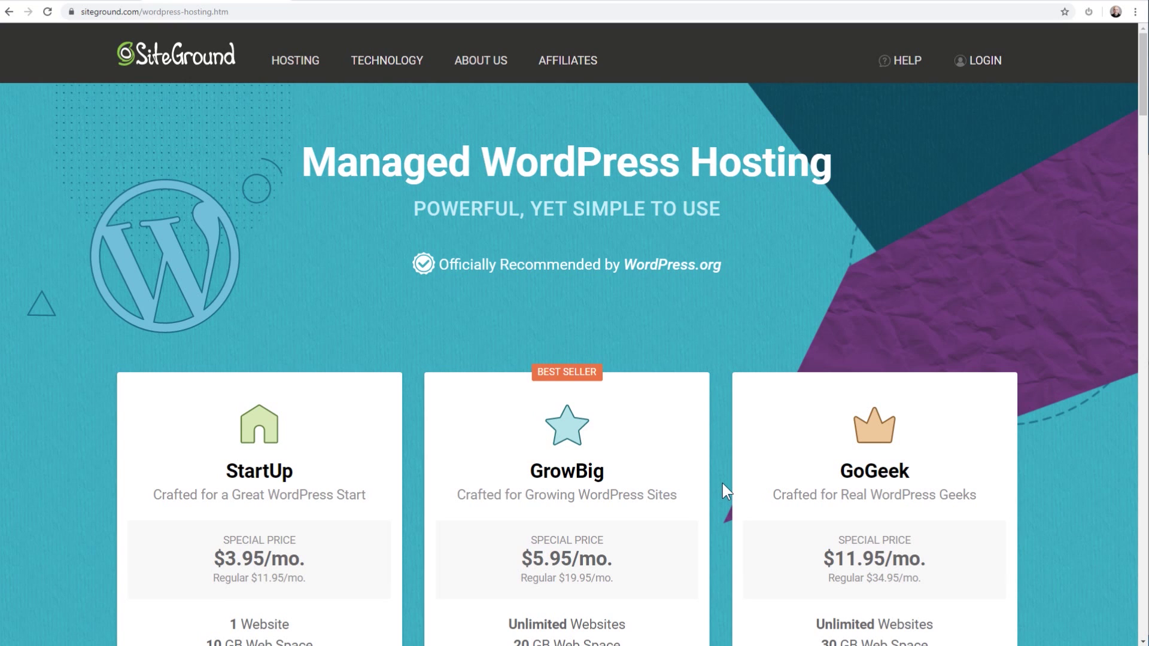
Step: Scroll down the SiteGround hosting page to review the plan features
scroll(723, 483, "down", 4)
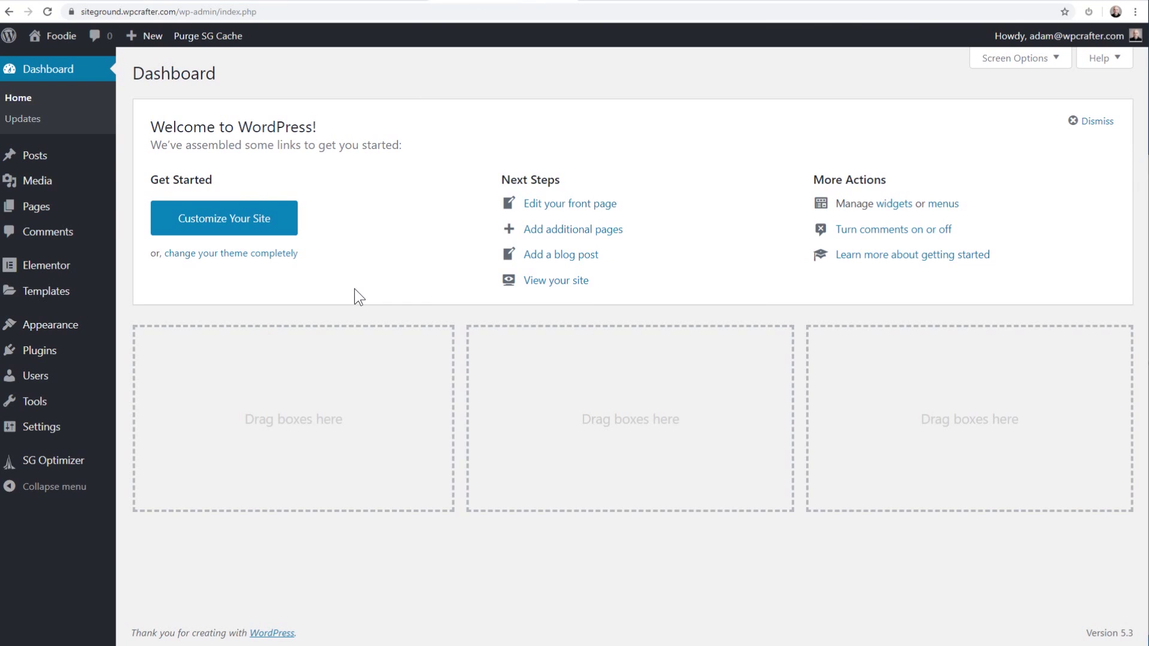
Step: Go from the Plugins list to the SG Optimizer plugin's settings page
left_click(68, 352)
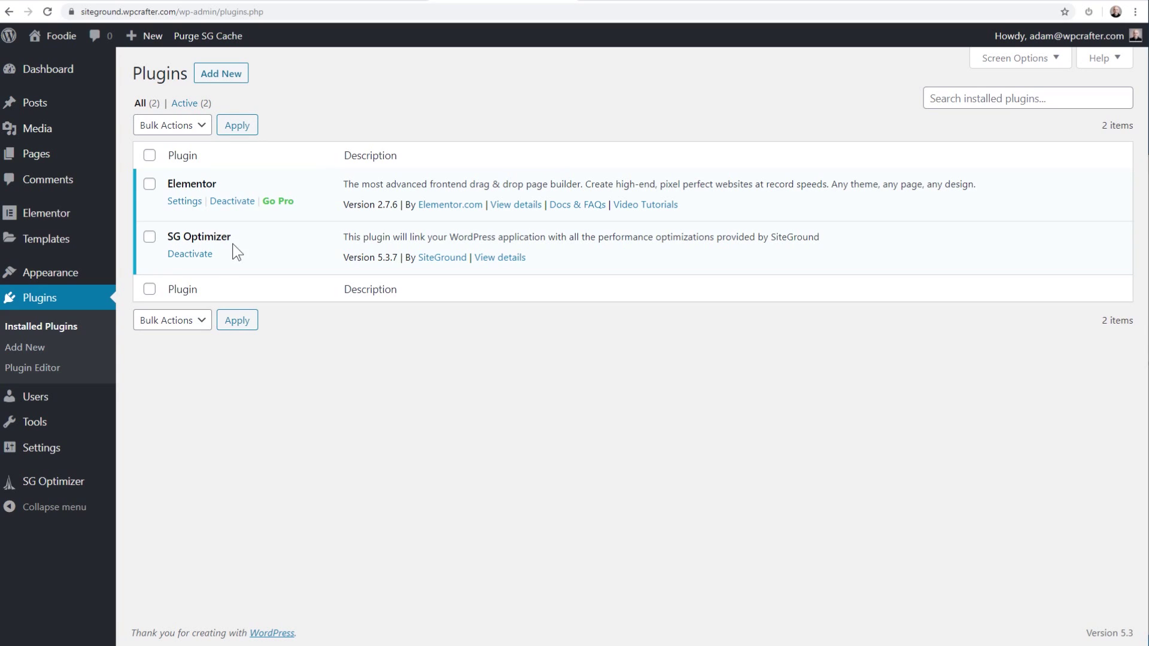
left_click(49, 483)
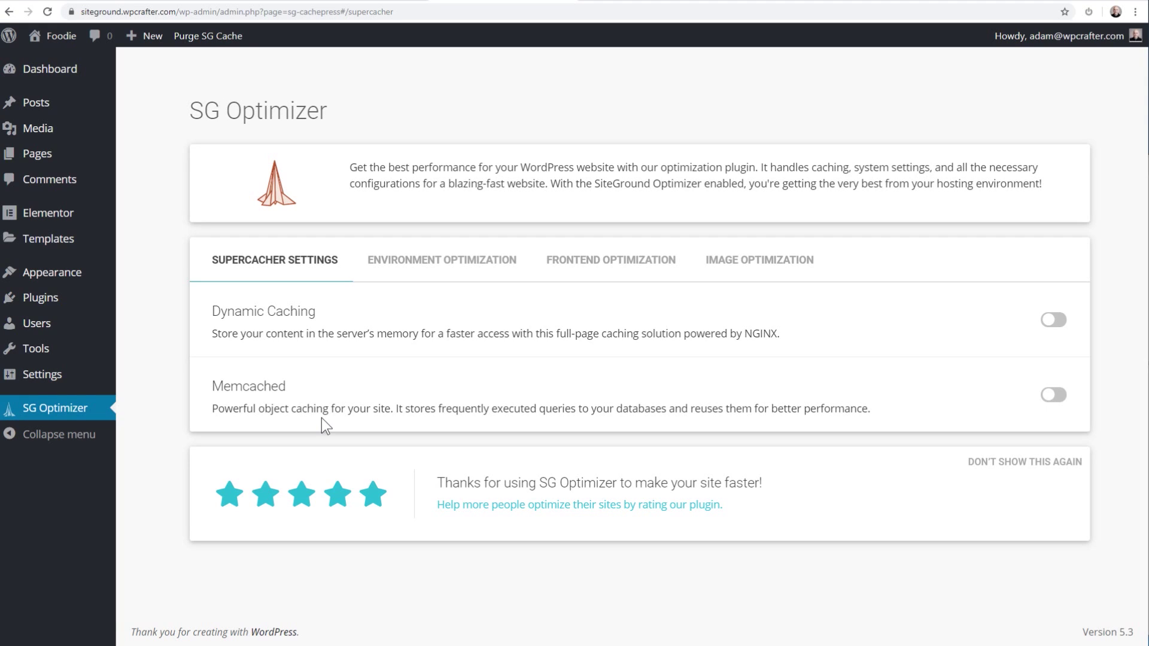
Step: Turn on New Images Optimization in SG Optimizer's Image Optimization options
left_click(745, 270)
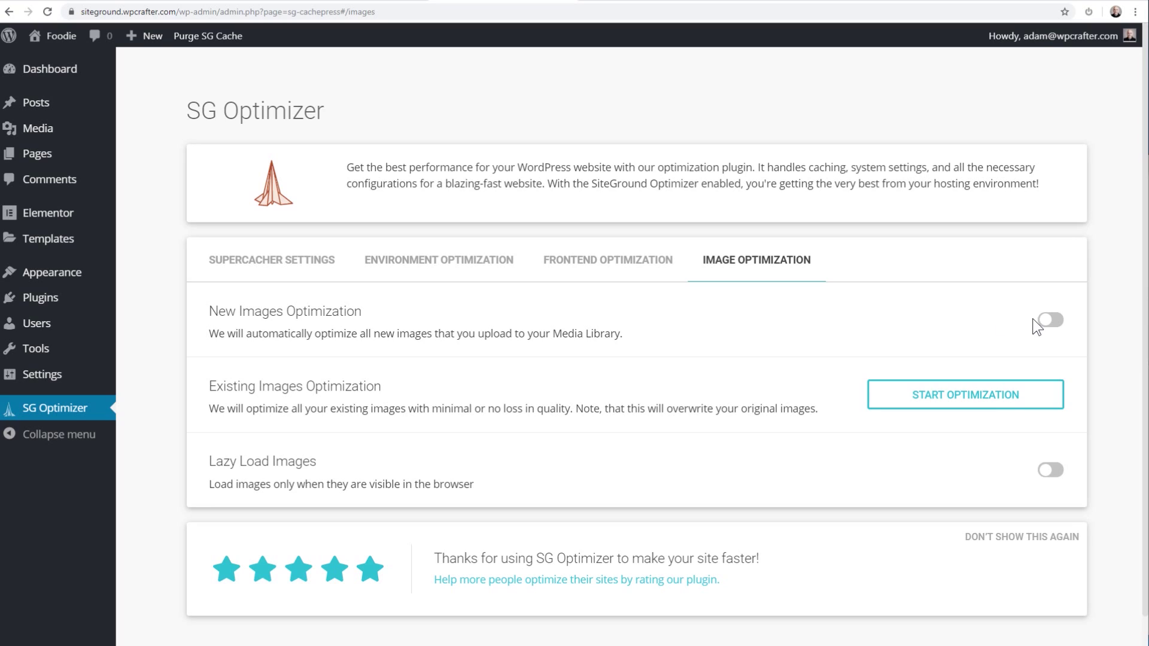
left_click(1050, 322)
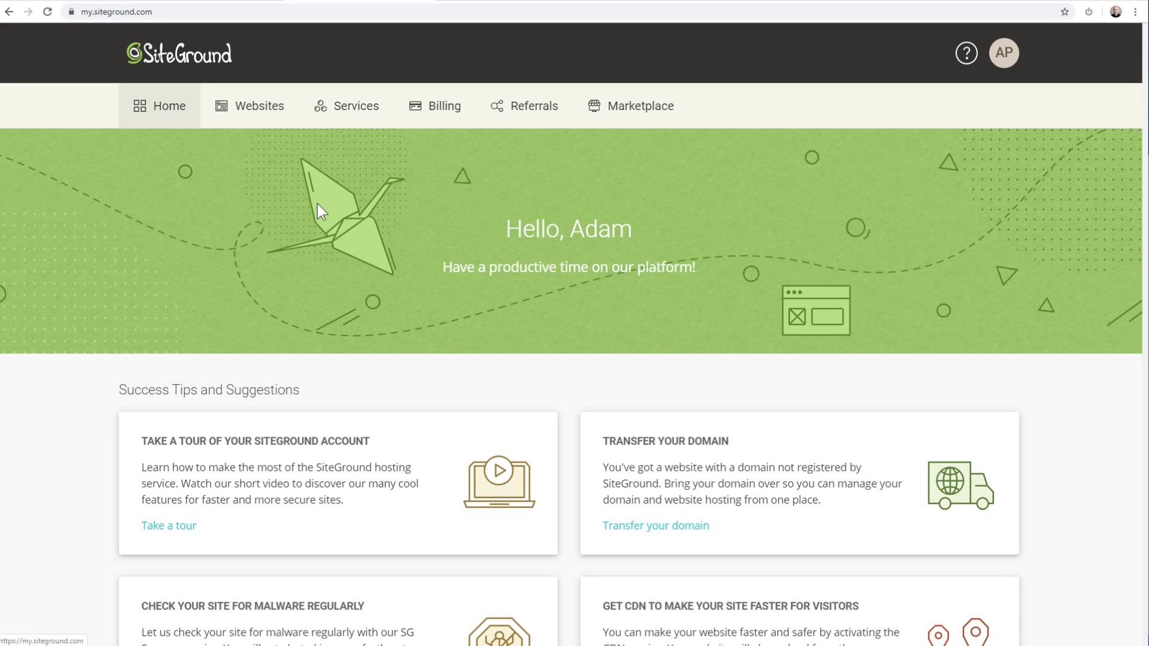
Step: Open wpcrafter.com's Site Tools and go to the Cloudflare page under Speed
left_click(249, 108)
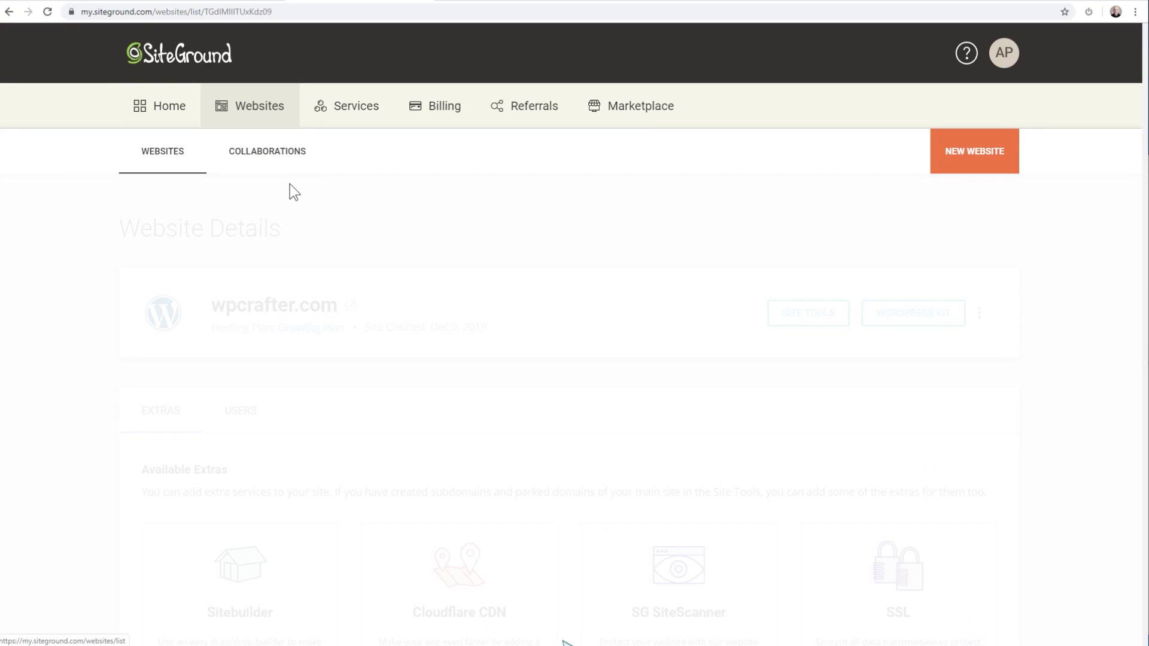
left_click(810, 322)
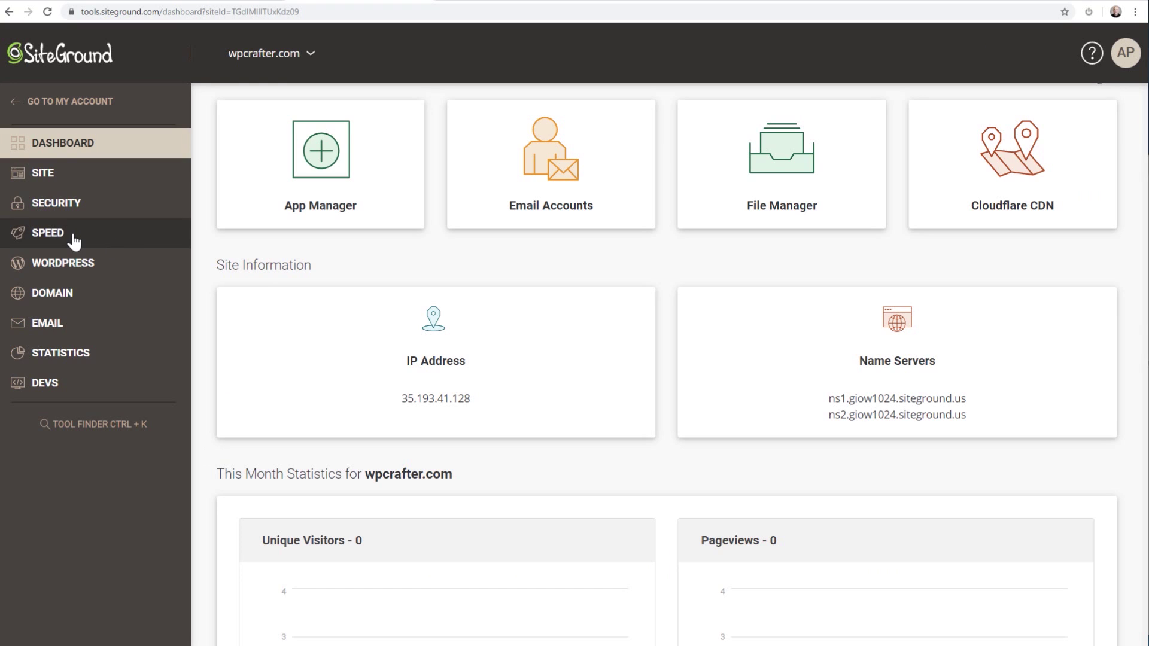
left_click(75, 240)
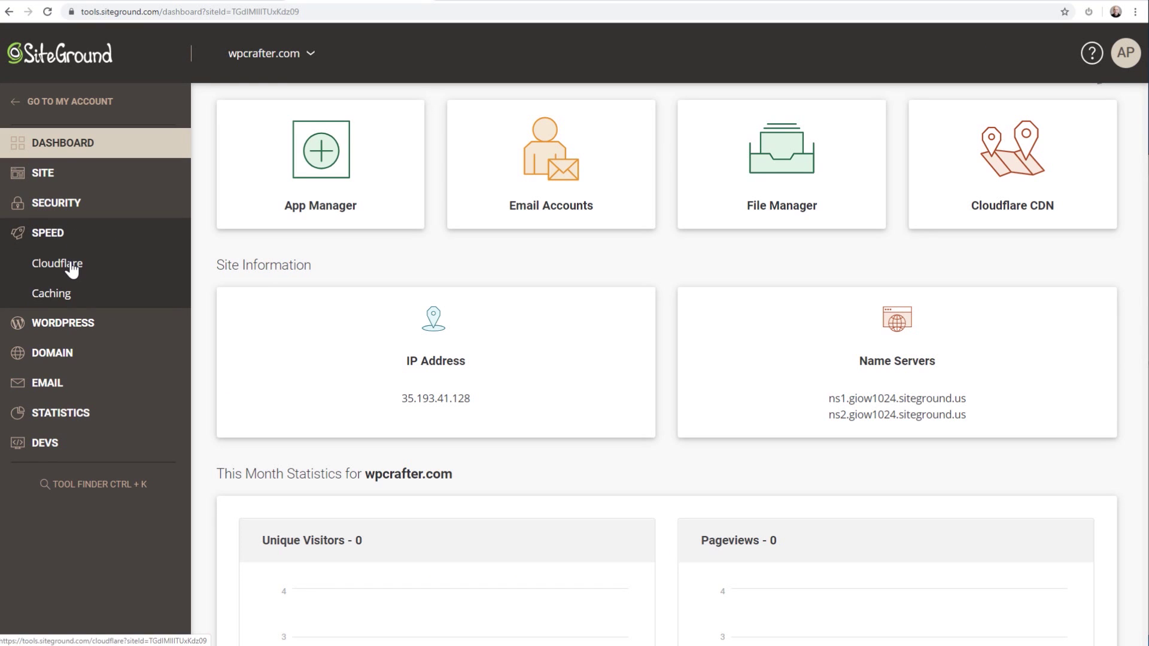
left_click(71, 267)
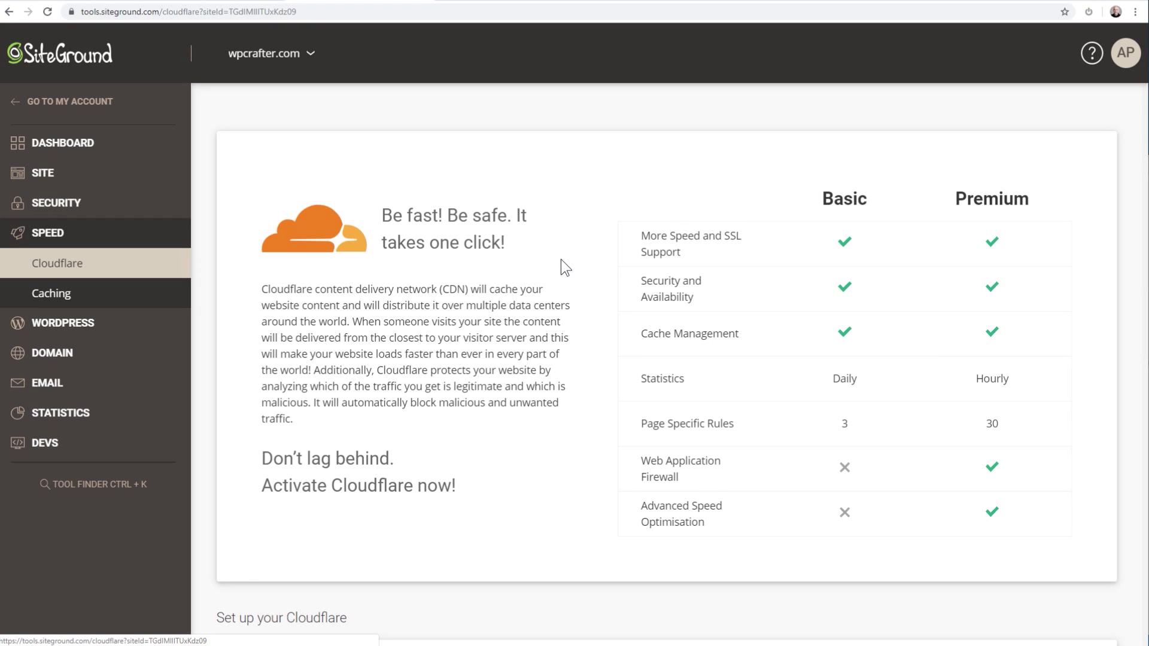
scroll(561, 260, "down", 5)
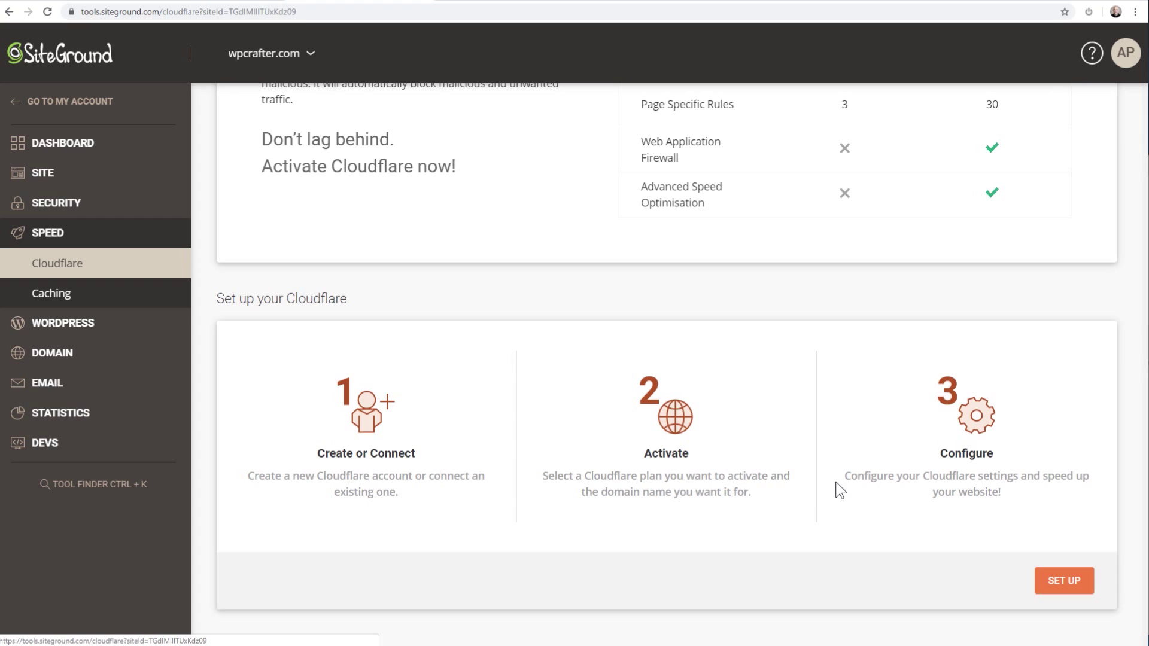
Step: Set up Cloudflare for wpcrafter.com by connecting an existing Cloudflare account
left_click(1070, 584)
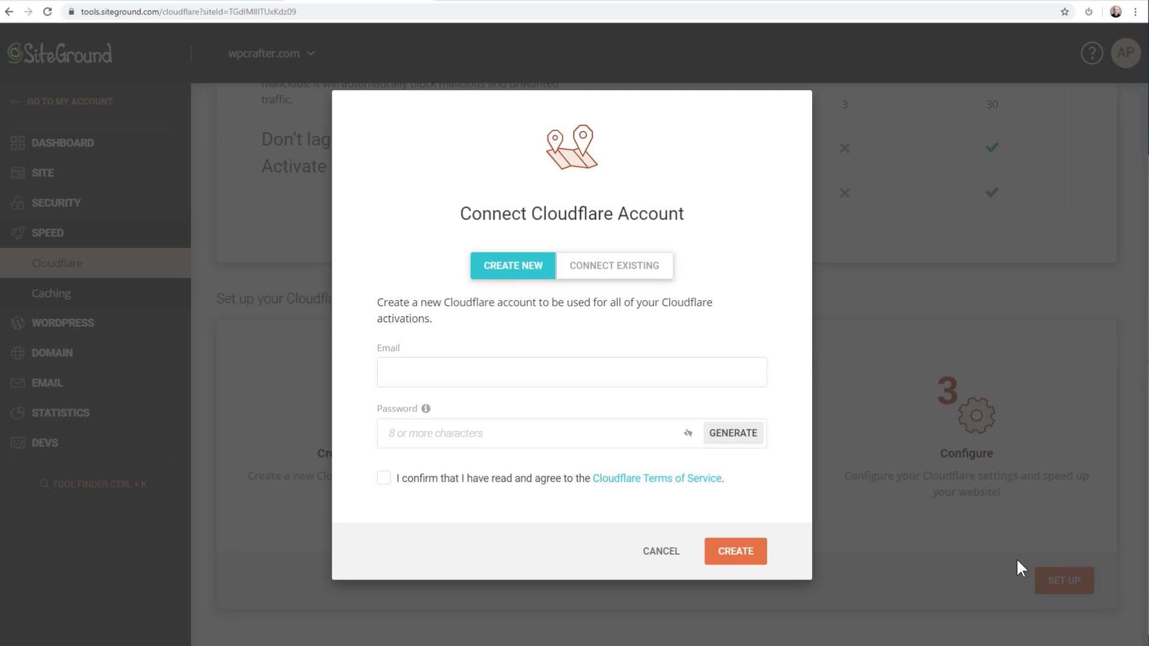
left_click(600, 270)
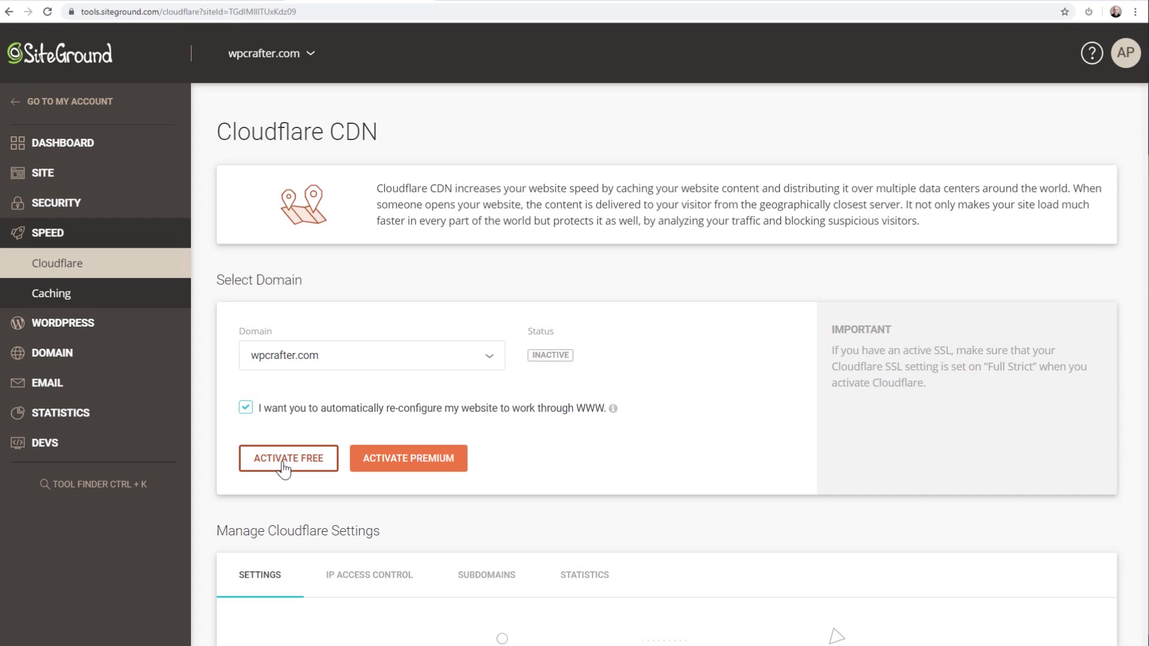
scroll(284, 471, "down", 5)
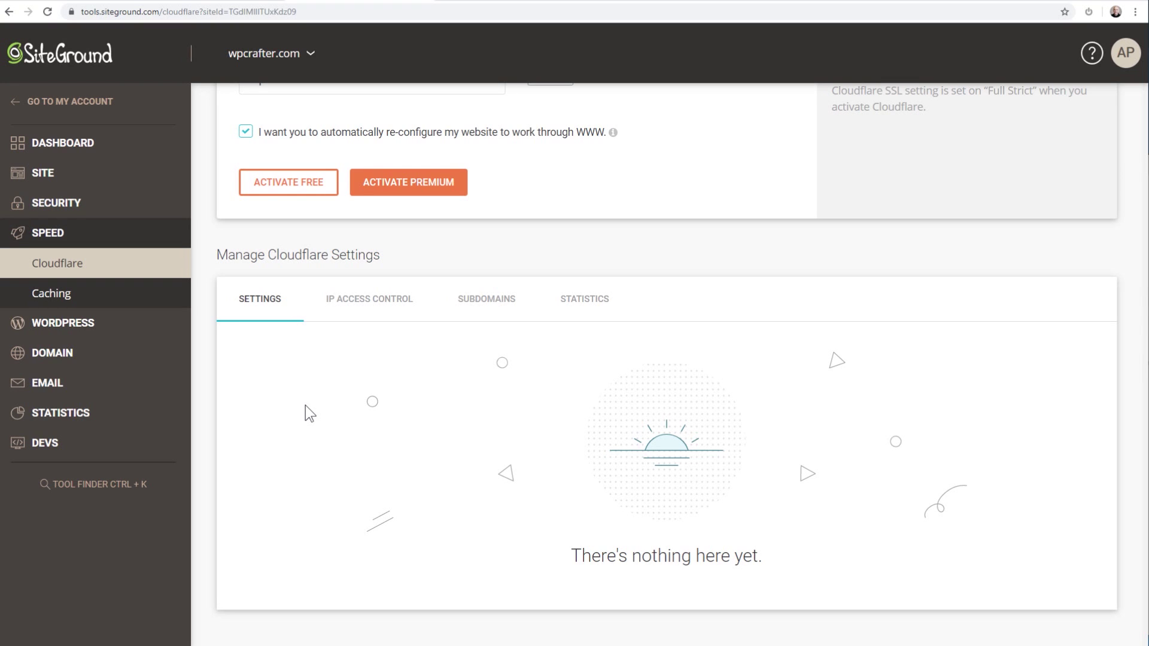
Step: Return to the wpcrafter.com Site Tools Dashboard, leaving Cloudflare inactive
key("alt+Left")
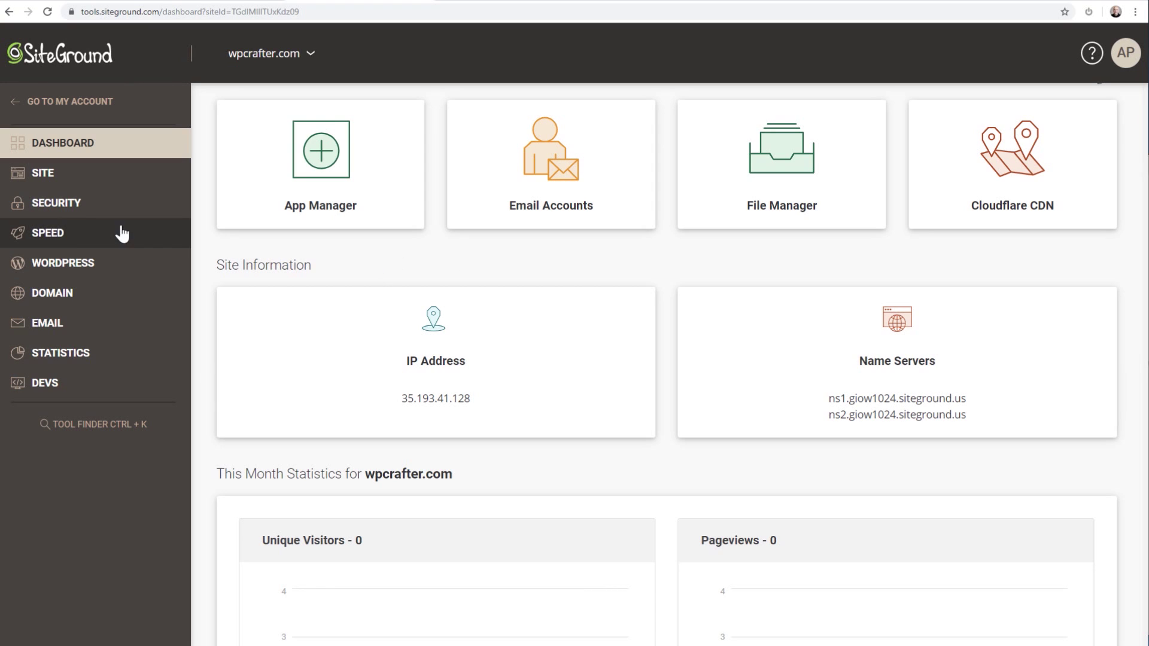
left_click(58, 235)
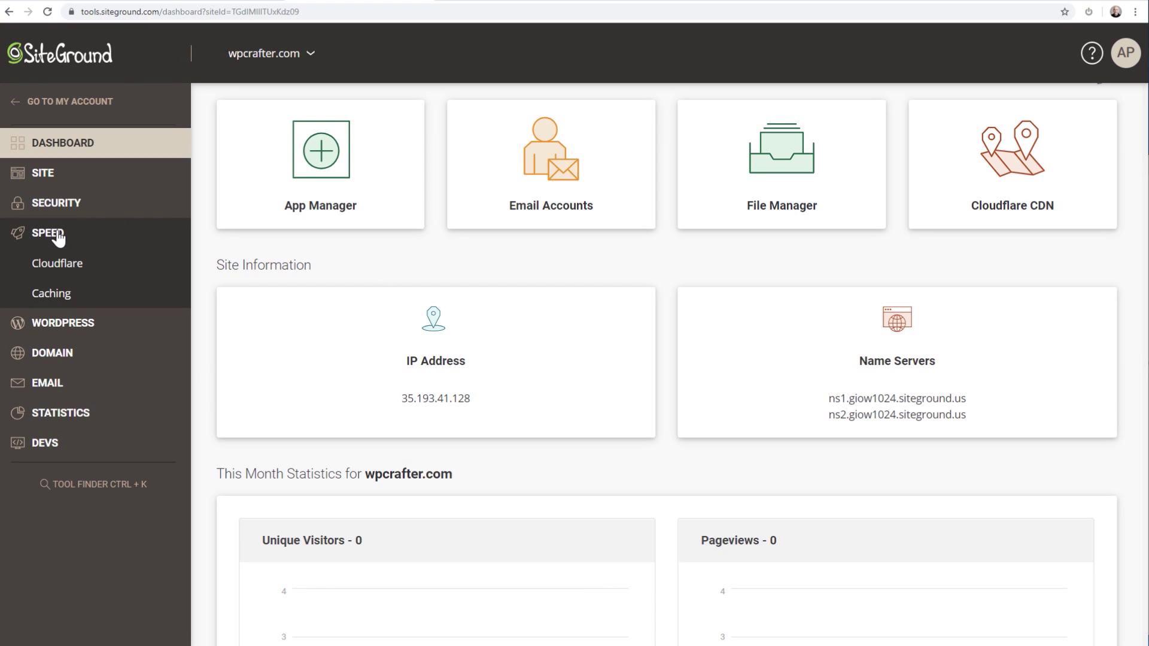
Step: Enable Static Cache for siteground.wpcrafter.com on the SuperCacher caching page
left_click(59, 297)
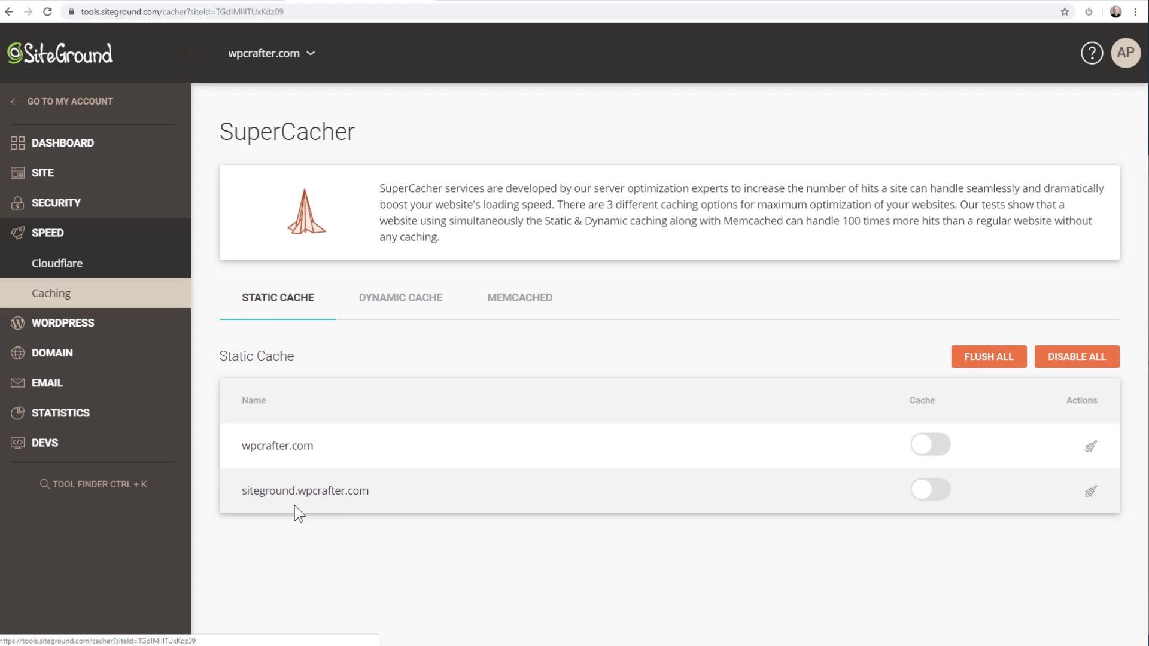
left_click(932, 492)
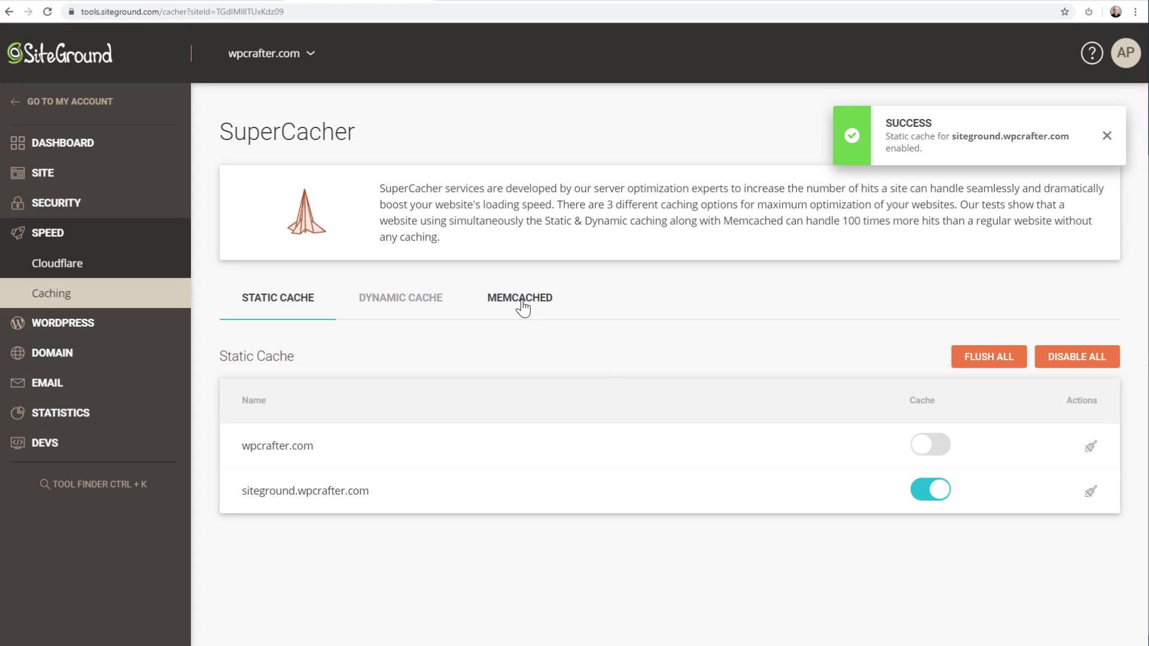
Step: Enable Memcached for All Sites in SuperCacher's Memcached settings
left_click(522, 306)
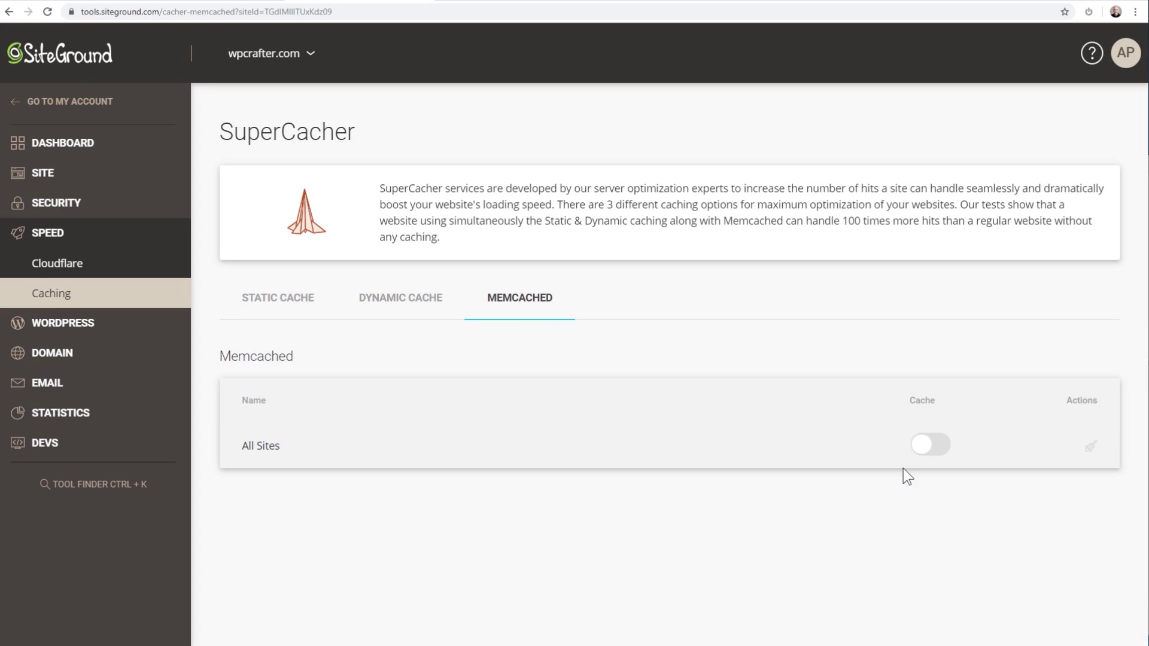
left_click(926, 456)
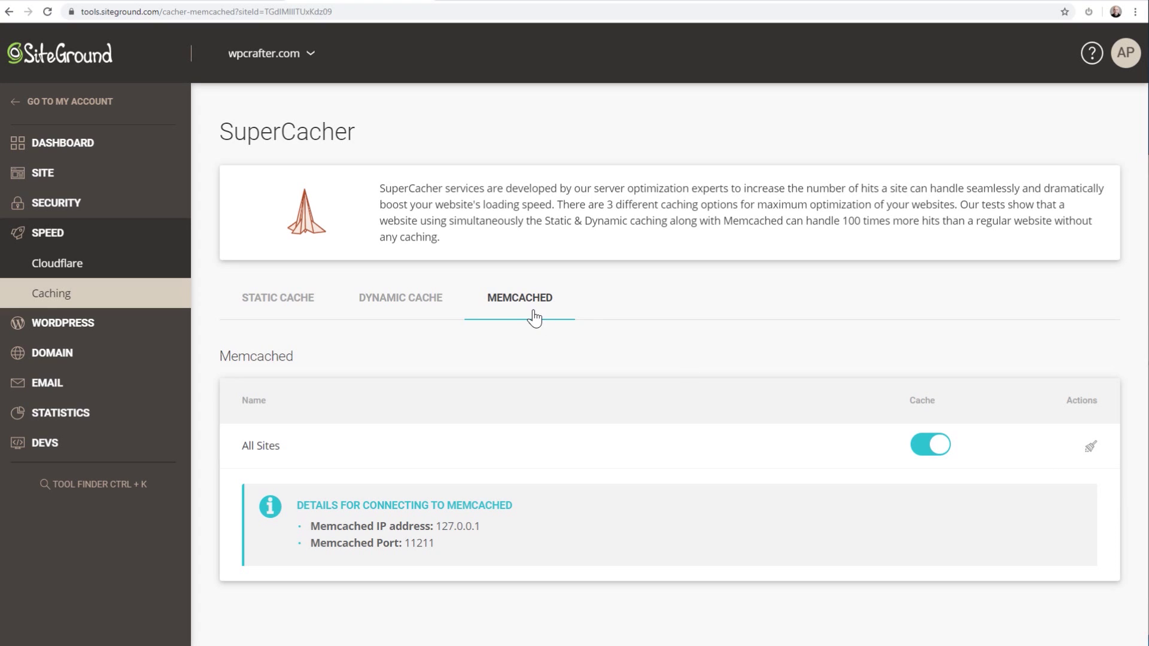
left_click(259, 308)
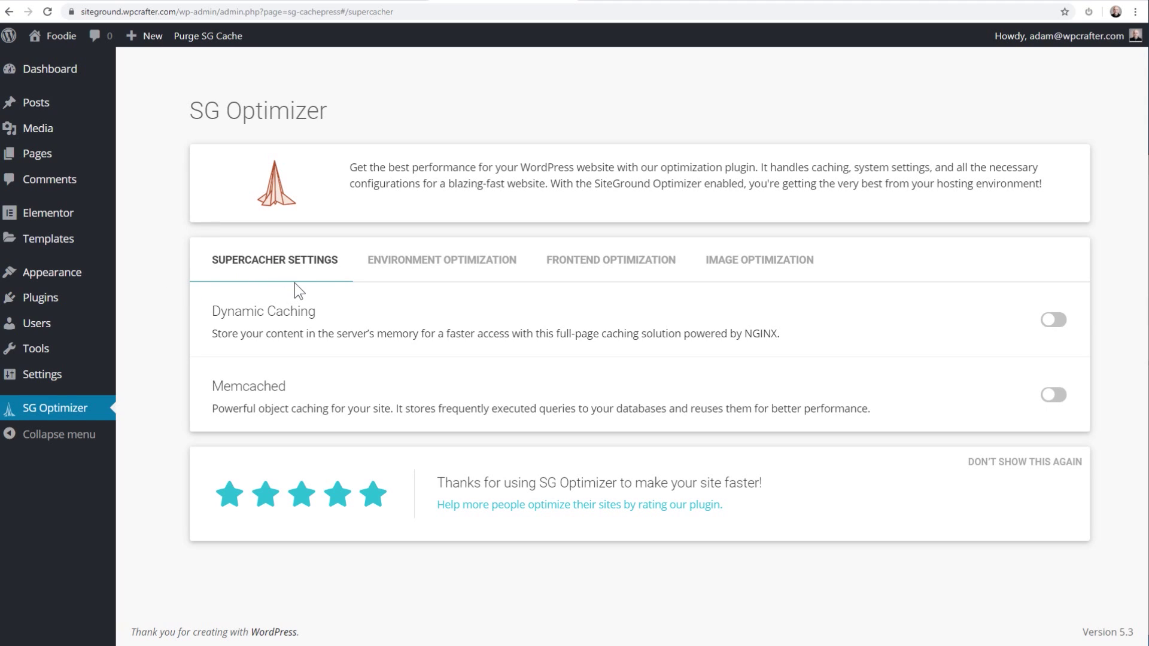
Step: Switch on both Dynamic Caching and Memcached in SG Optimizer's Supercacher Settings
left_click(1053, 324)
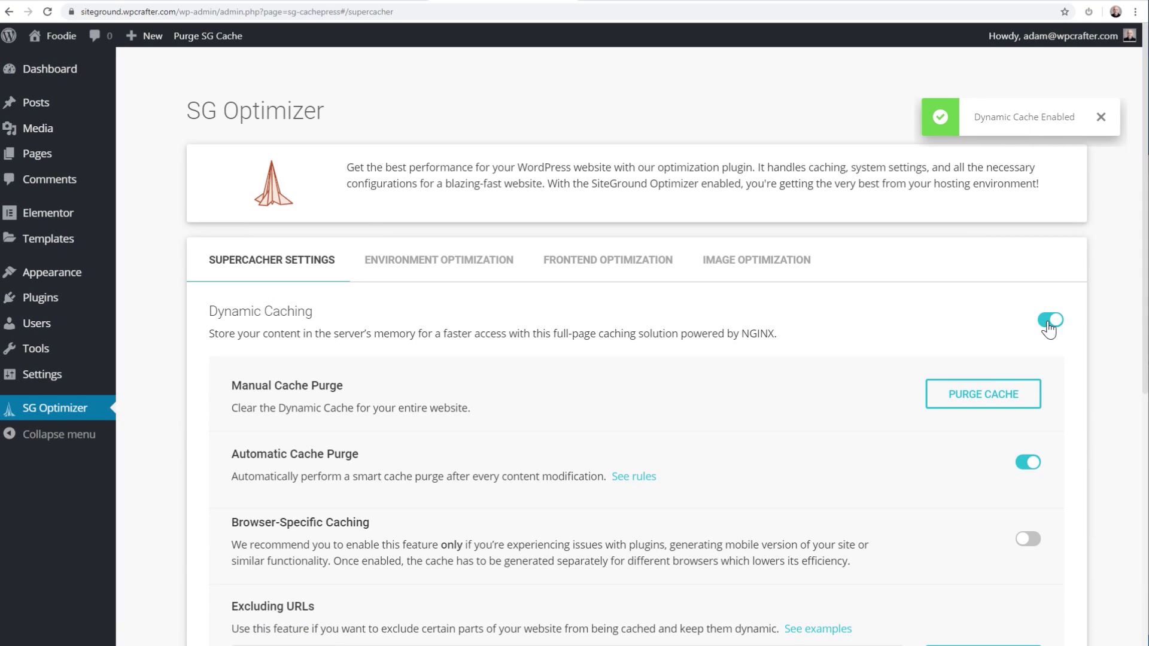
scroll(948, 315, "down", 6)
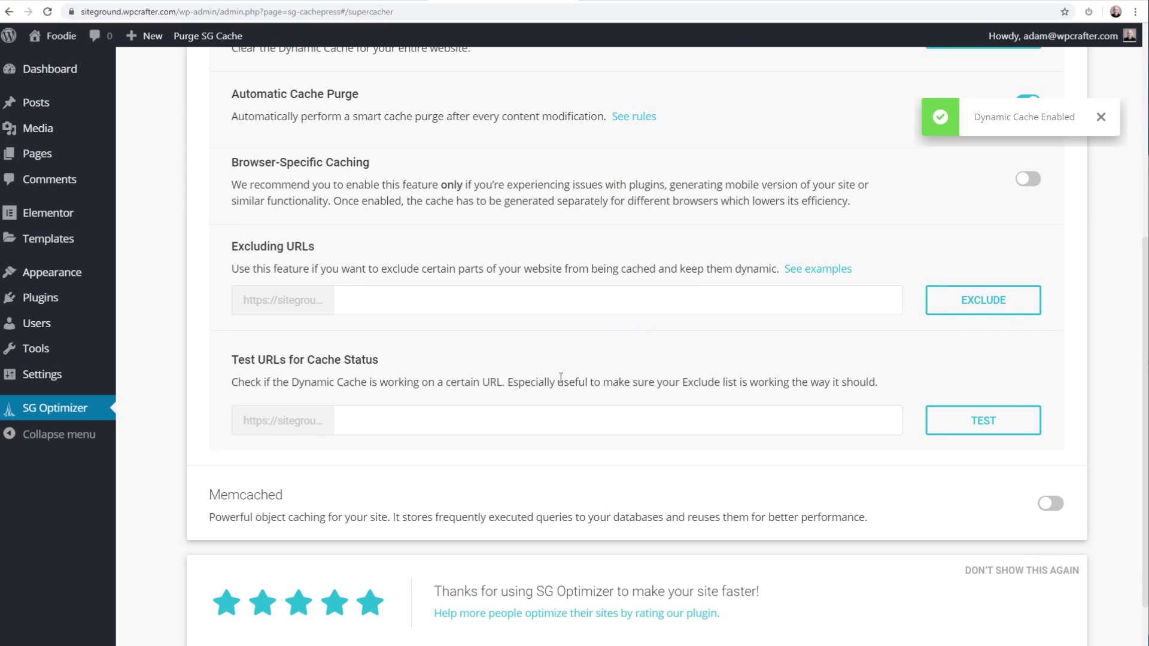
scroll(367, 463, "down", 1)
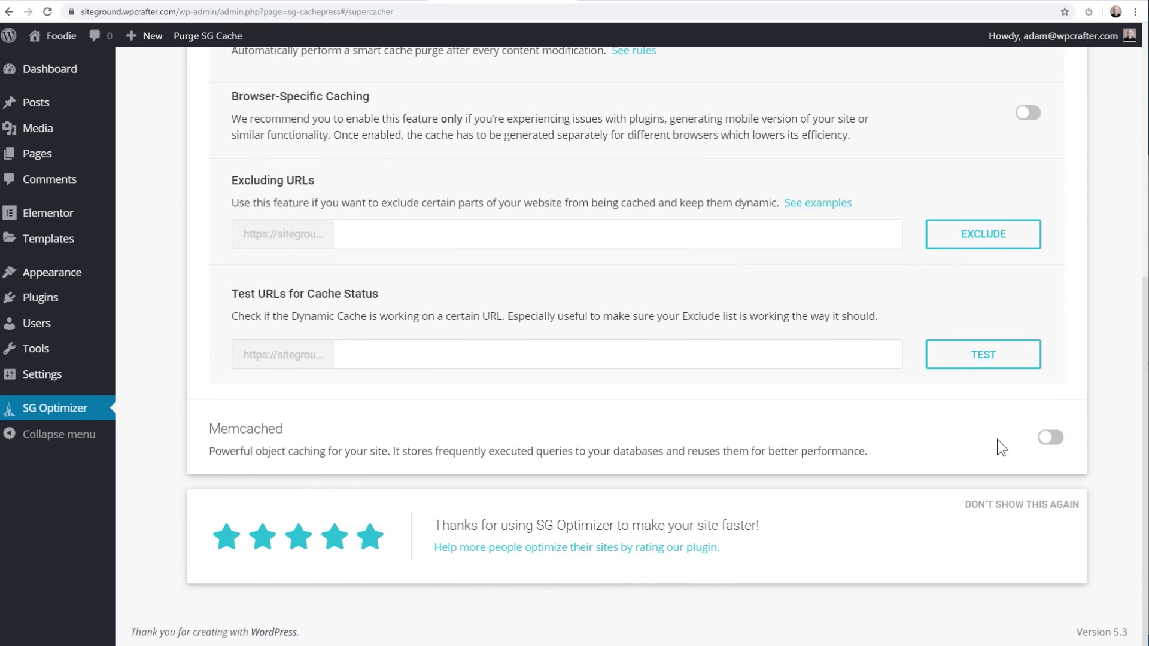
left_click(1048, 440)
scroll(897, 422, "up", 5)
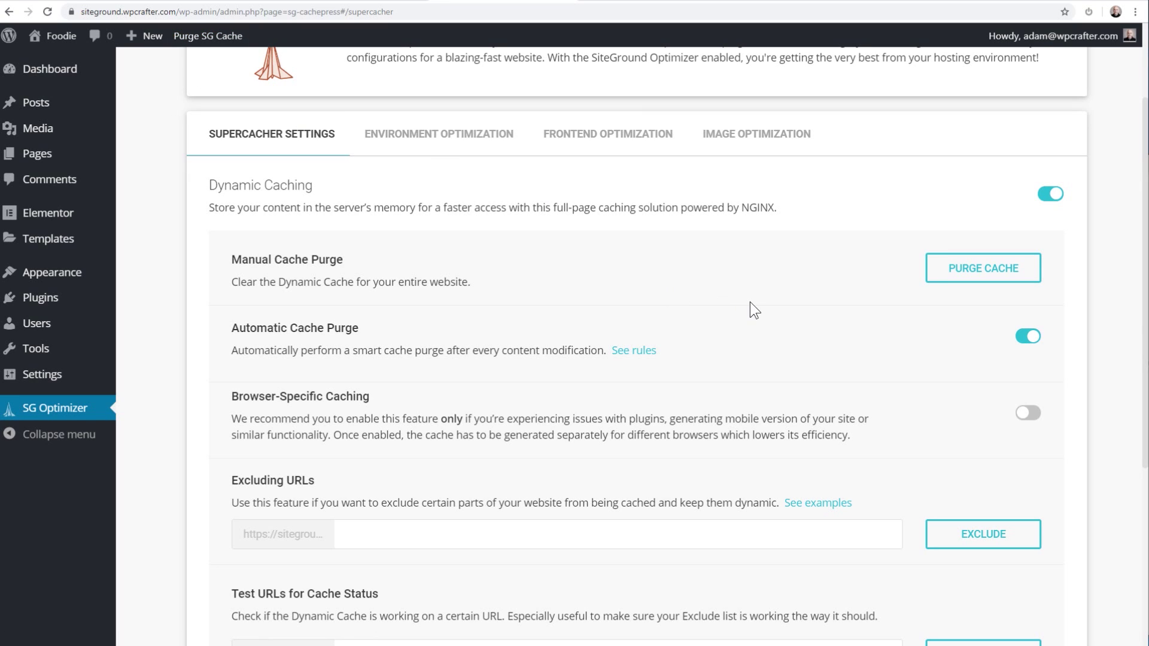
scroll(752, 300, "down", 1)
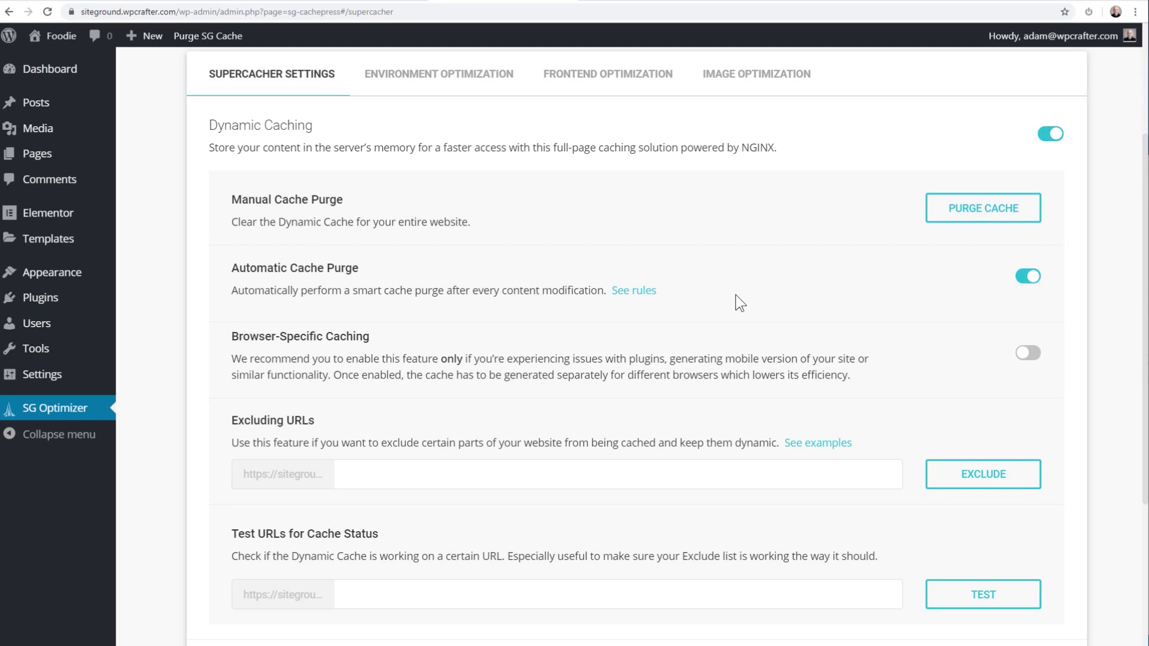
scroll(695, 297, "down", 3)
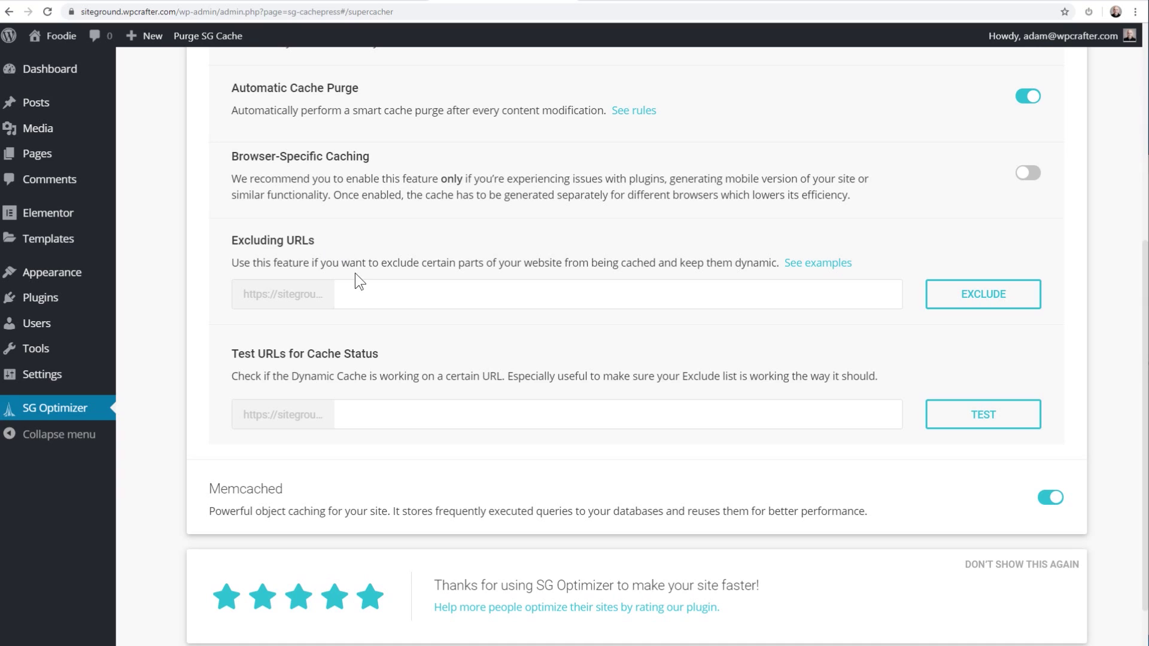
left_click(369, 299)
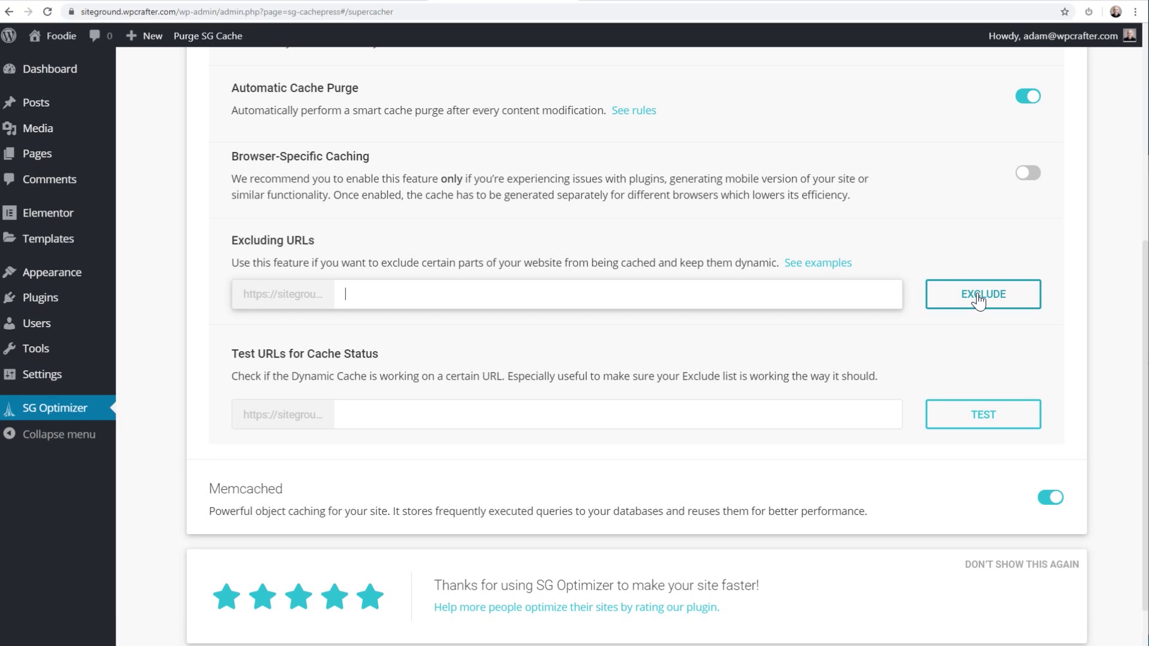
scroll(697, 268, "down", 1)
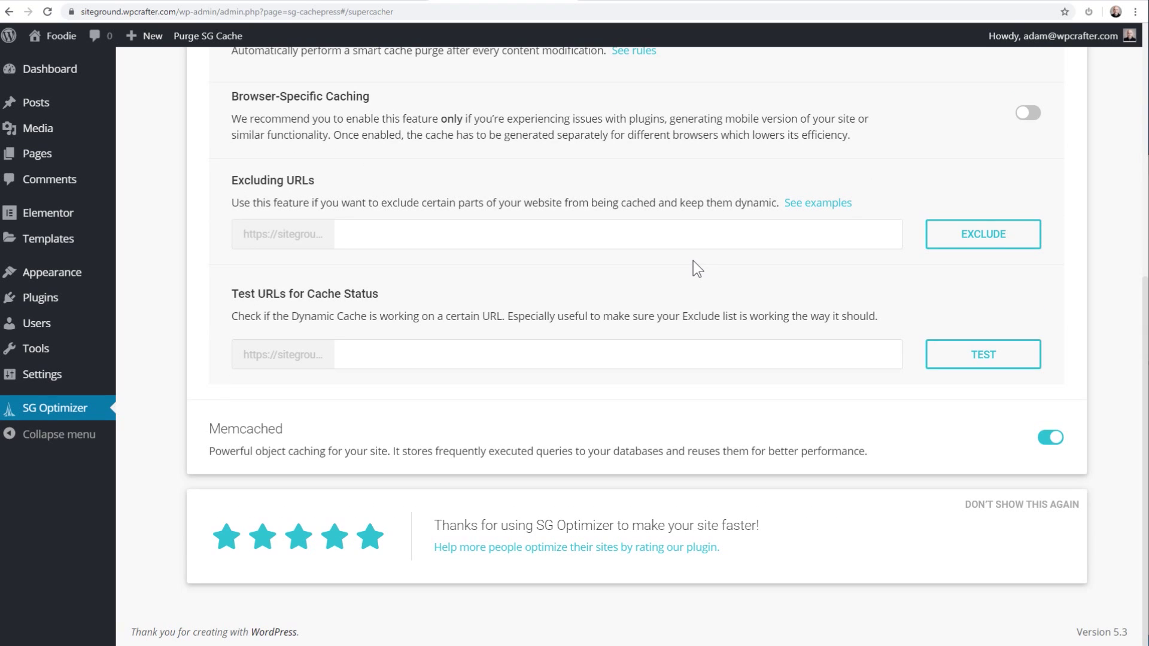
scroll(471, 308, "up", 7)
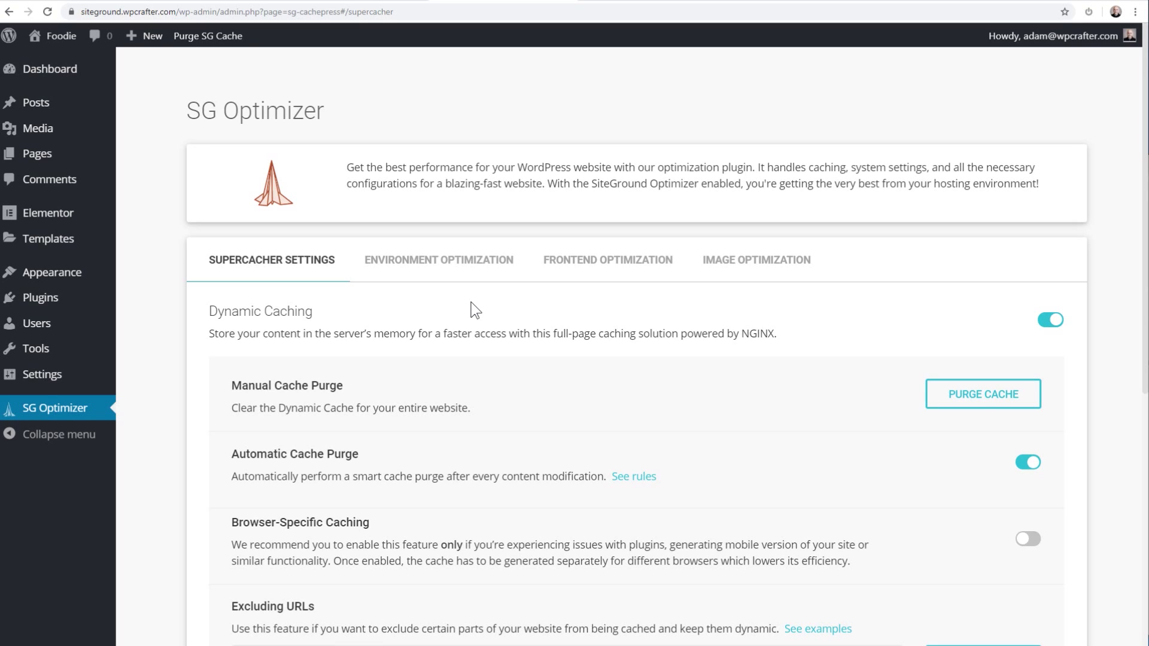
left_click(736, 268)
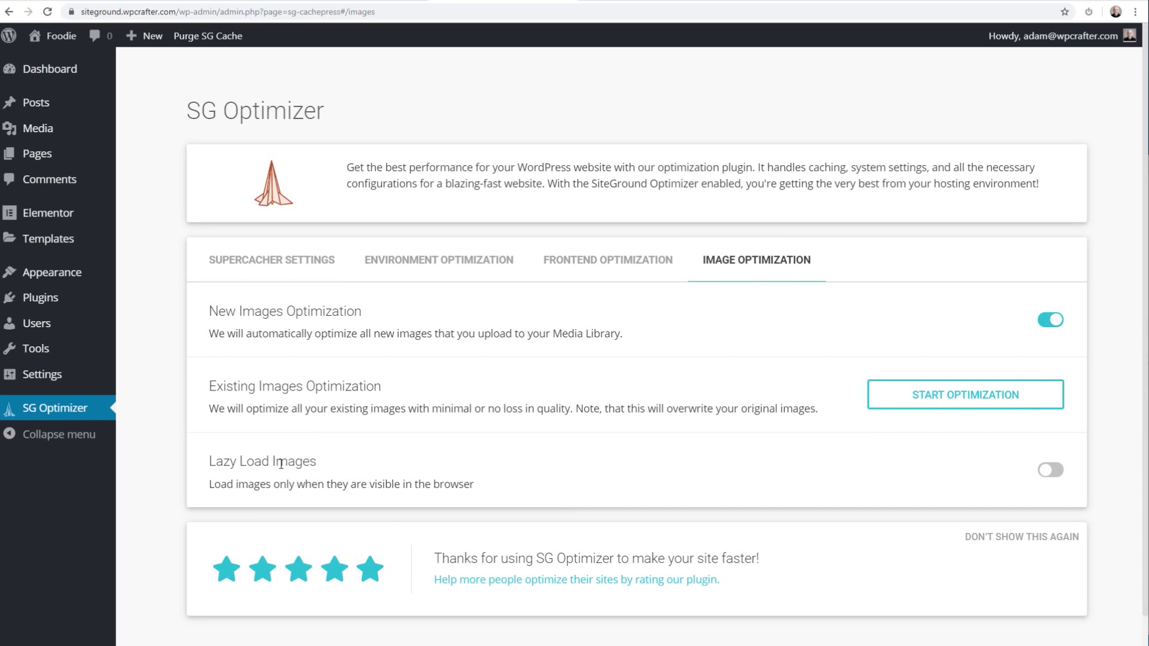
Step: Turn on Lazy Load Images plus Lazy Load Gravatars and Lazy Load Thumbnails in SG Optimizer
left_click(1049, 470)
scroll(716, 397, "down", 1)
scroll(716, 398, "down", 4)
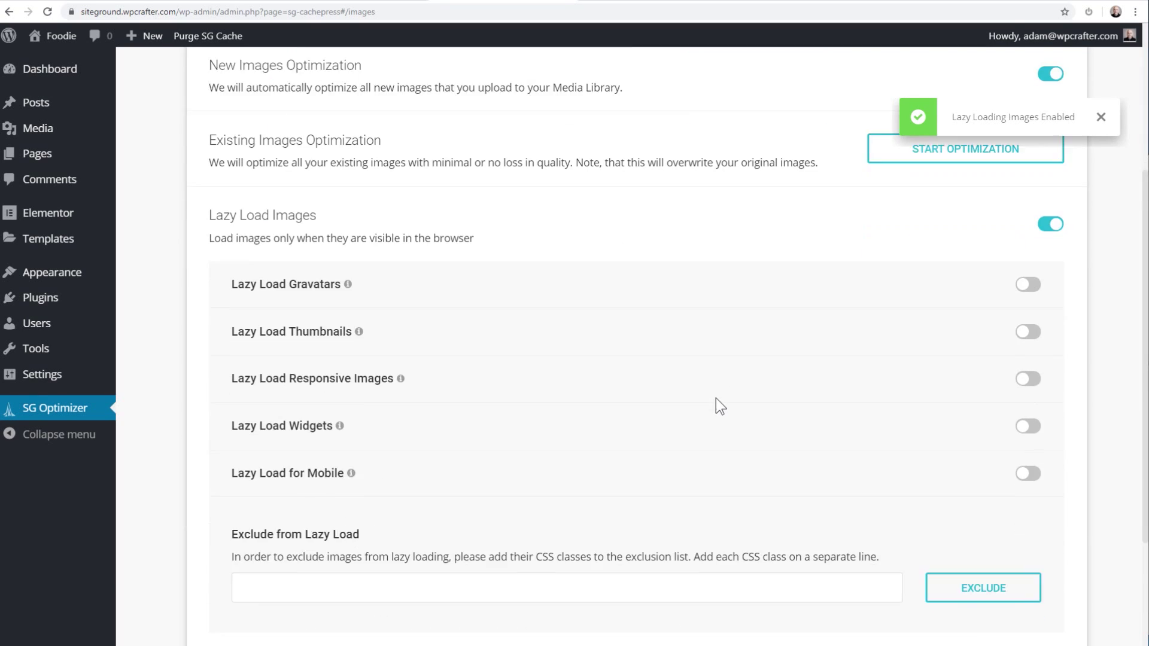
scroll(715, 398, "up", 1)
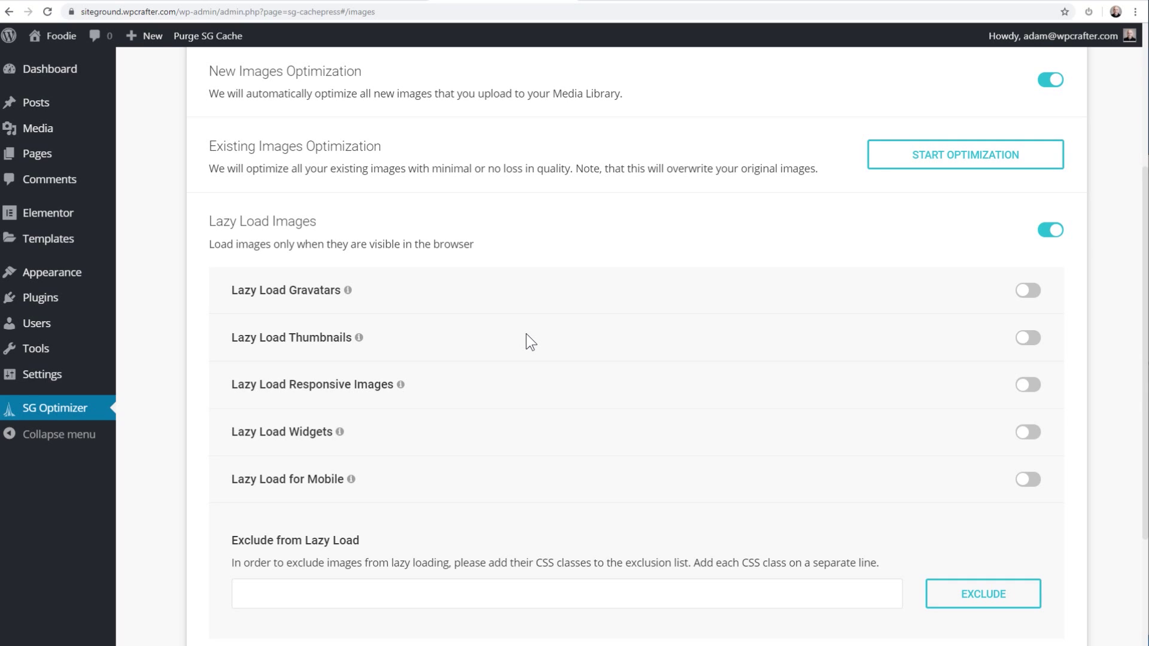
left_click(1029, 292)
left_click(1027, 339)
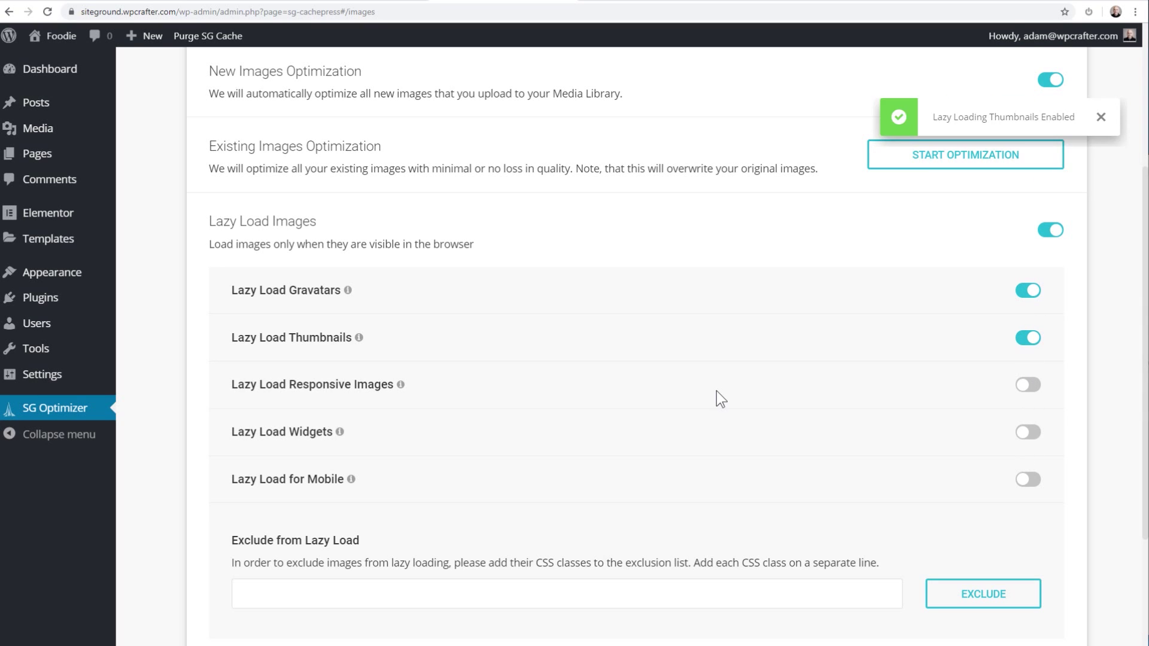
scroll(717, 390, "down", 3)
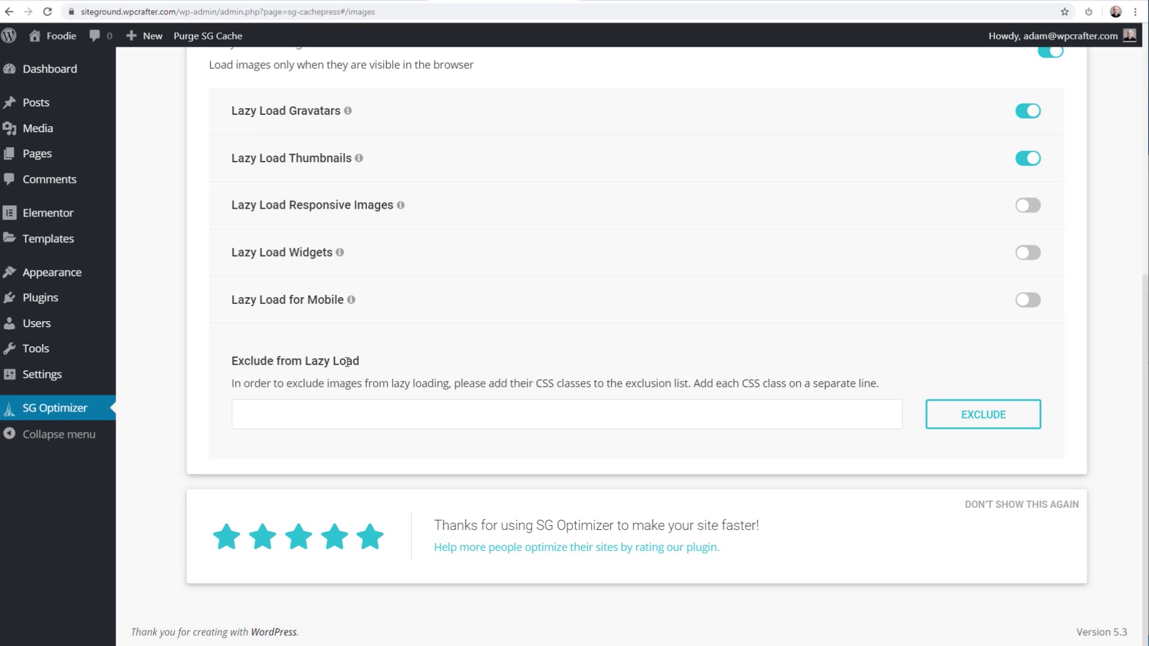
left_click(302, 412)
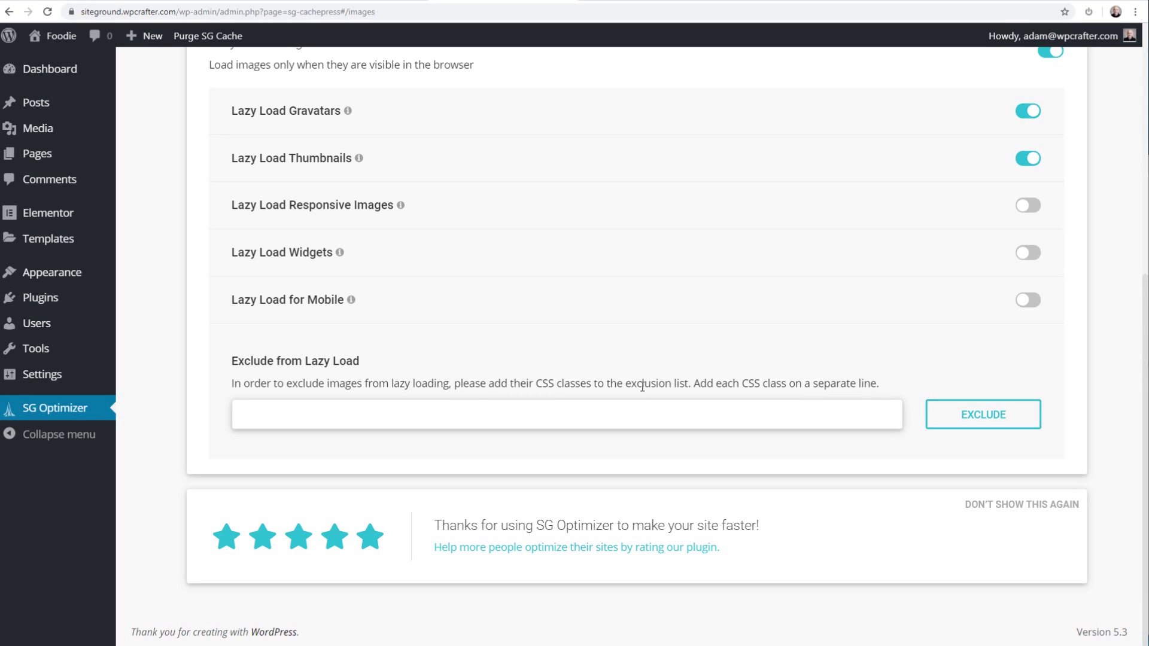
scroll(598, 366, "up", 5)
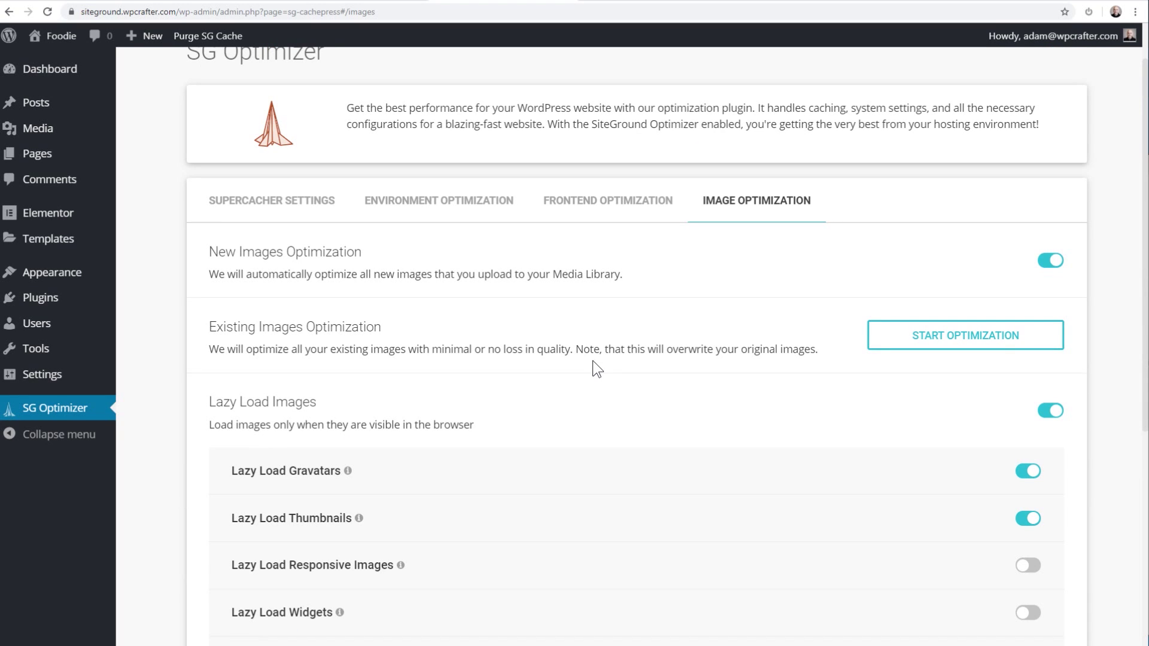
Step: Look over the Environment Optimization settings, then move on to Frontend Optimization
left_click(417, 207)
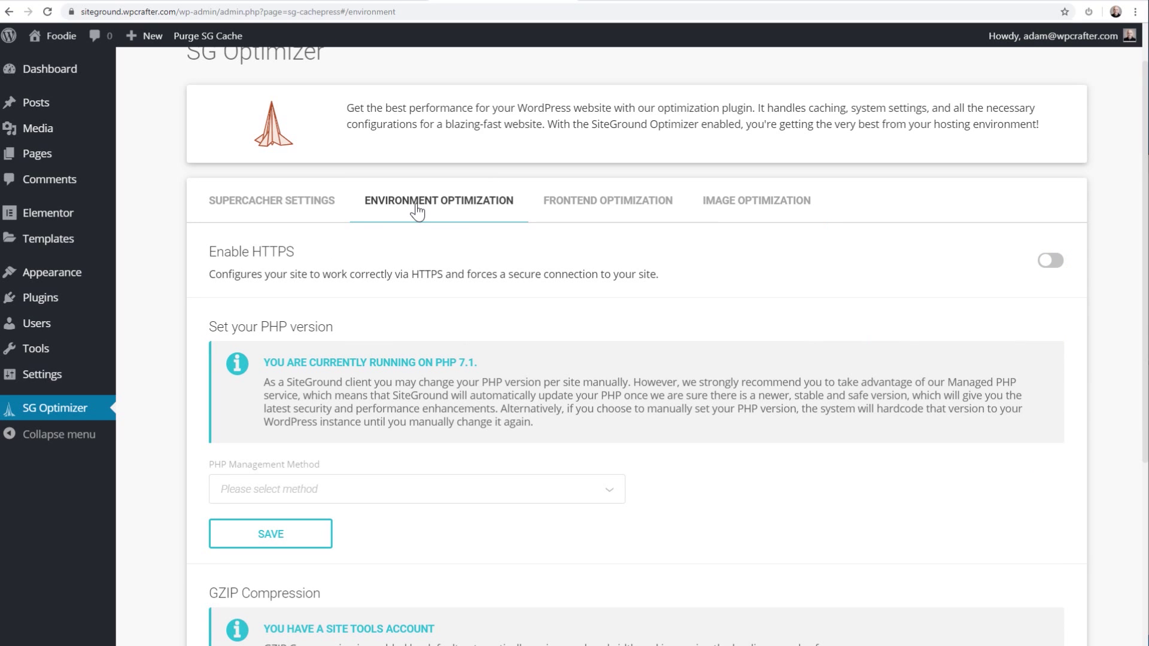
scroll(573, 314, "down", 5)
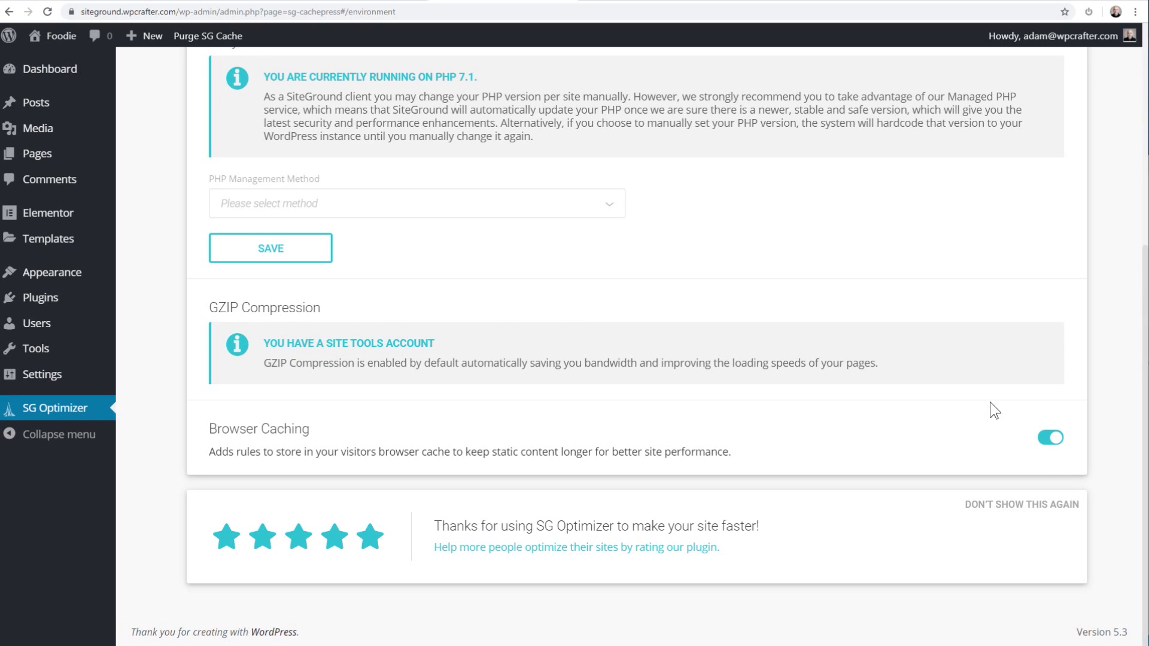
scroll(548, 396, "up", 6)
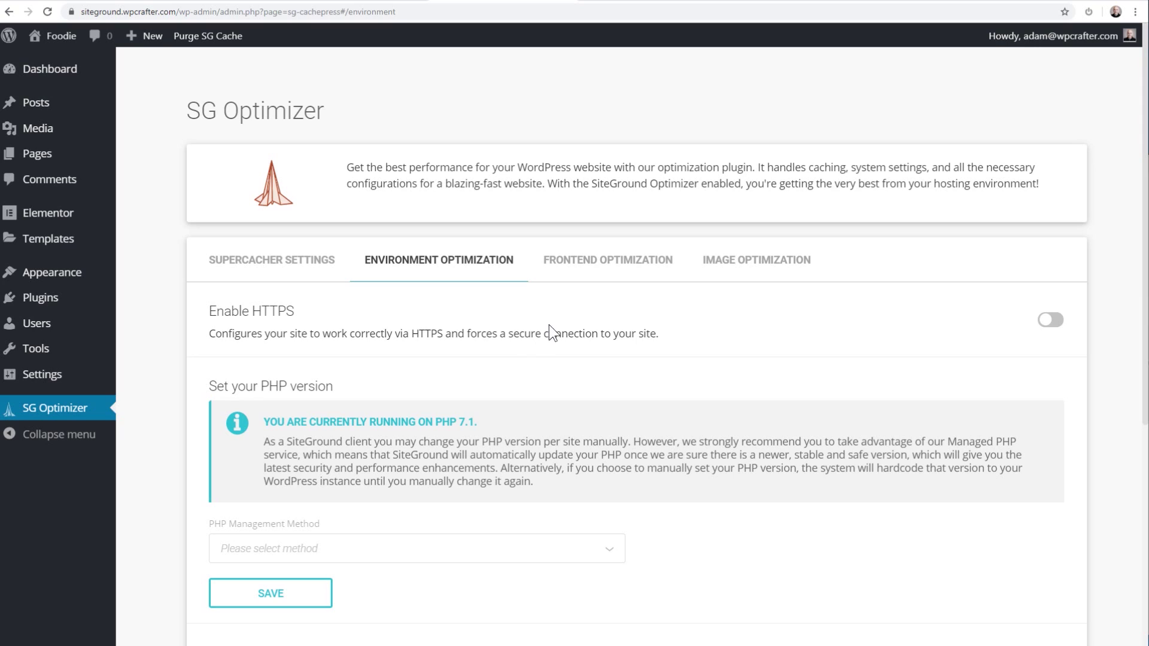
left_click(607, 272)
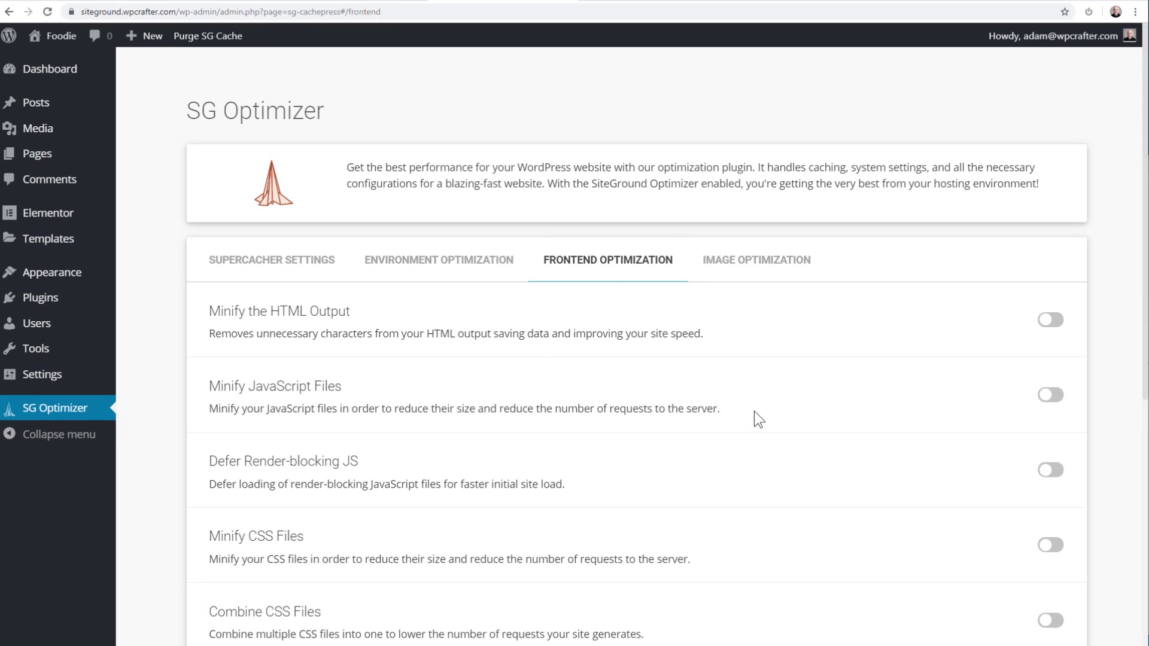
Step: Switch on HTML, JavaScript and CSS file minification in Frontend Optimization
scroll(758, 413, "down", 2)
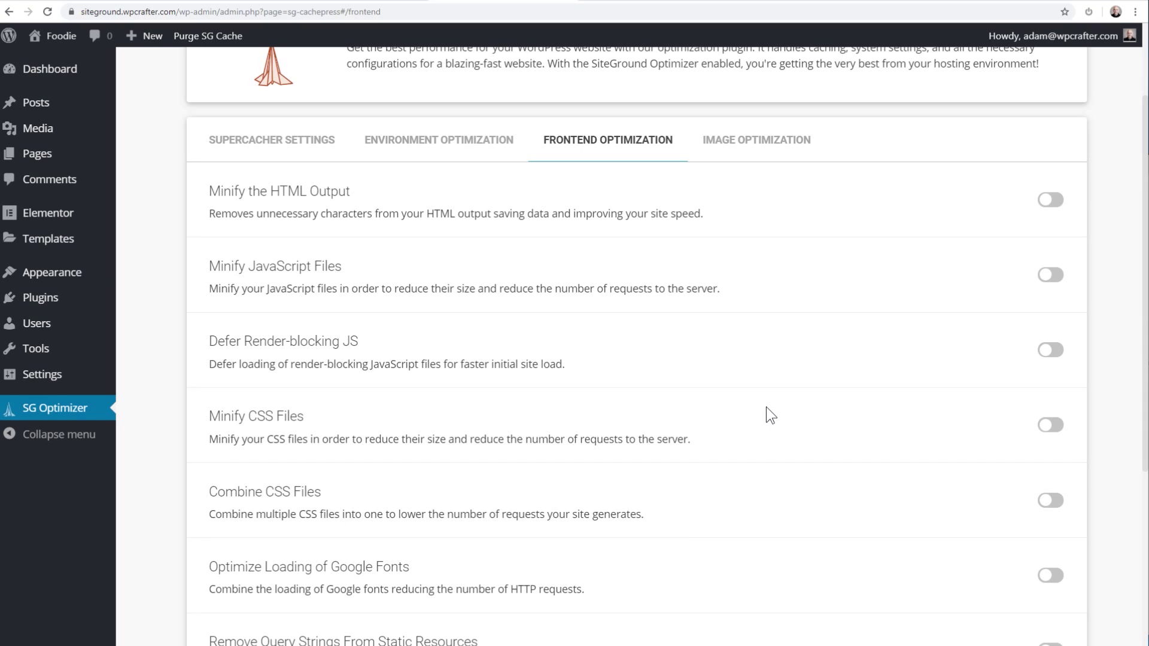
left_click(1048, 202)
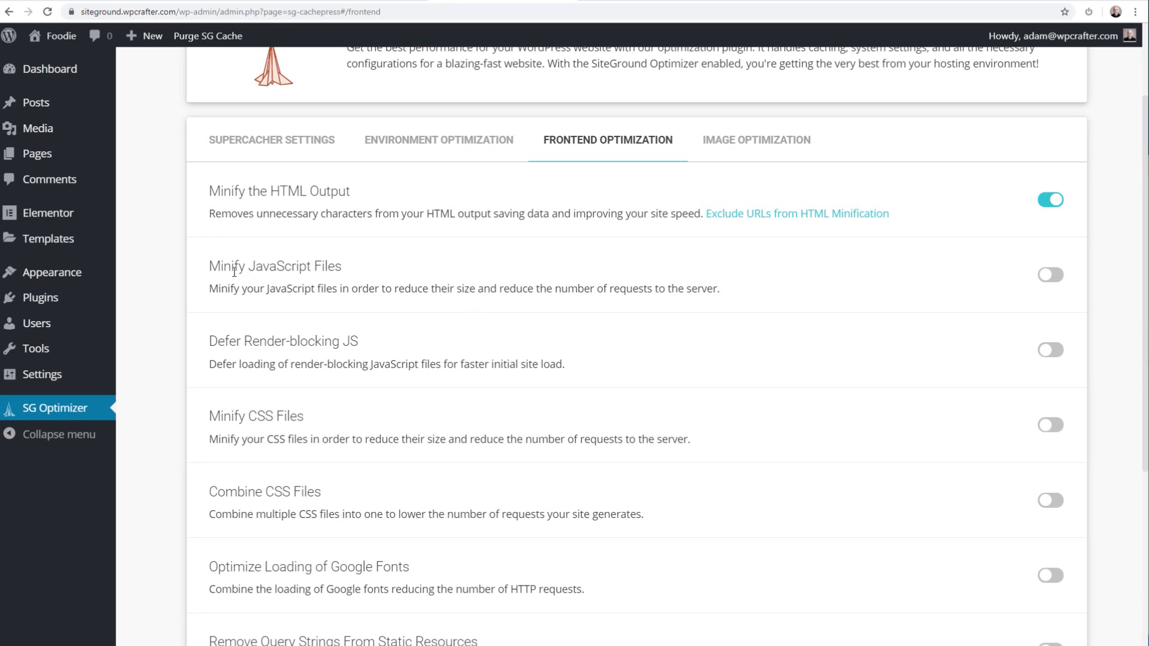
left_click(1054, 277)
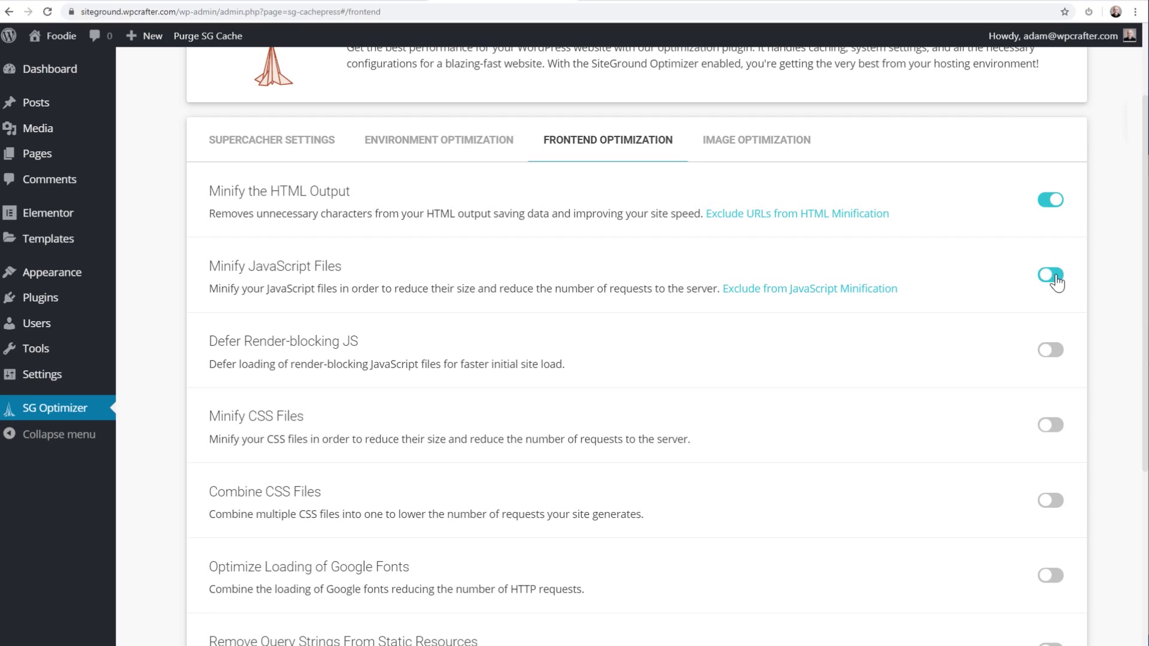
left_click(1045, 427)
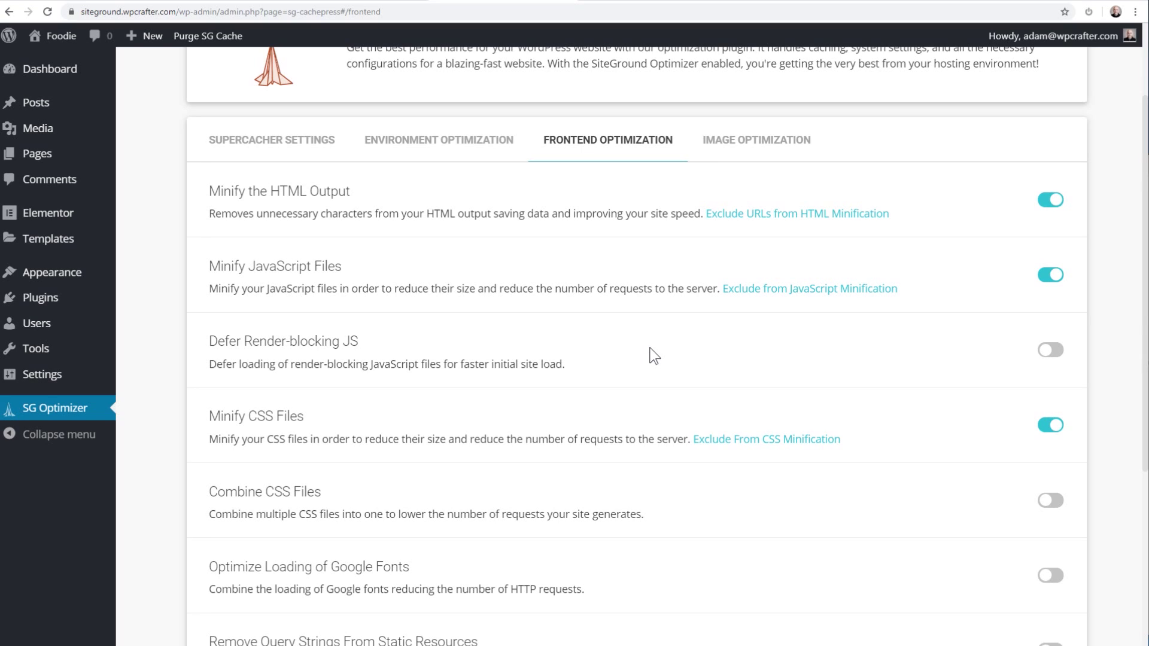
Step: Try Defer Render-blocking JS, confirm its warning, then leave it switched off
left_click(1050, 353)
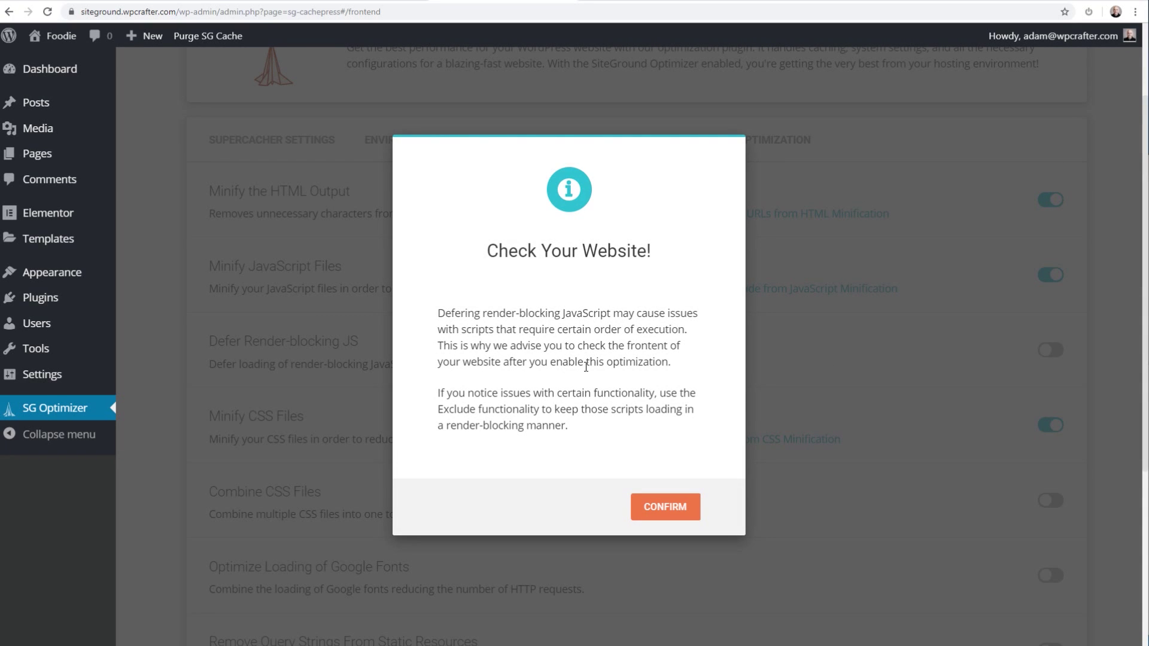
left_click(665, 509)
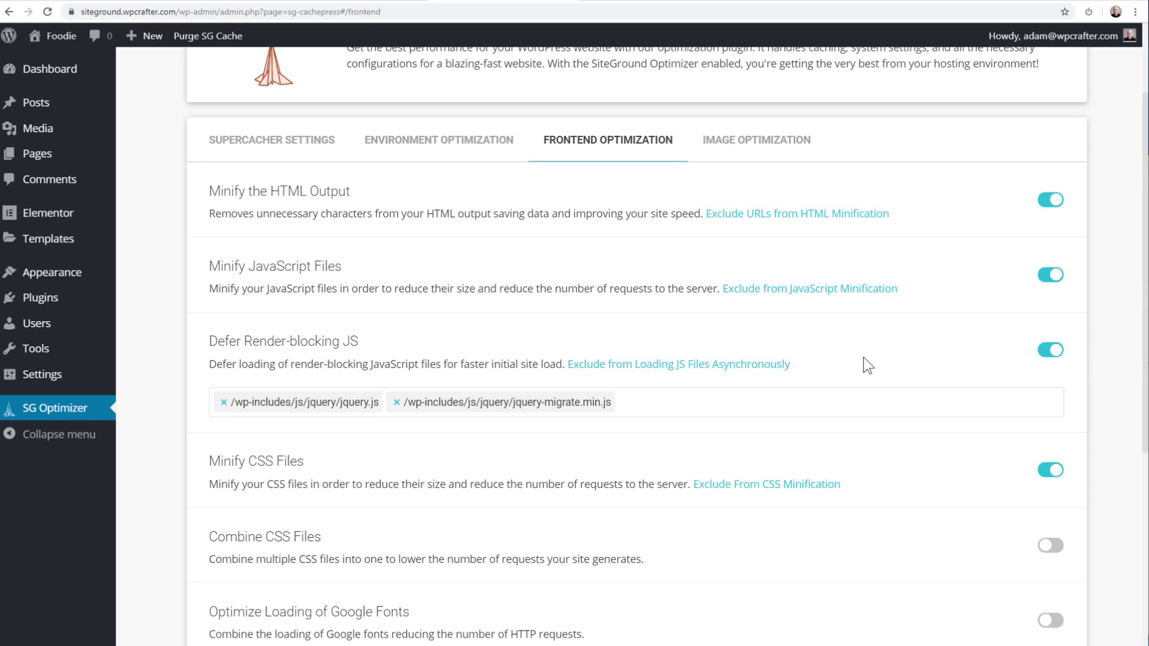
left_click(1051, 350)
Step: Enable Combine CSS Files, Optimize Loading of Google Fonts and Disable Emojis
scroll(919, 359, "down", 3)
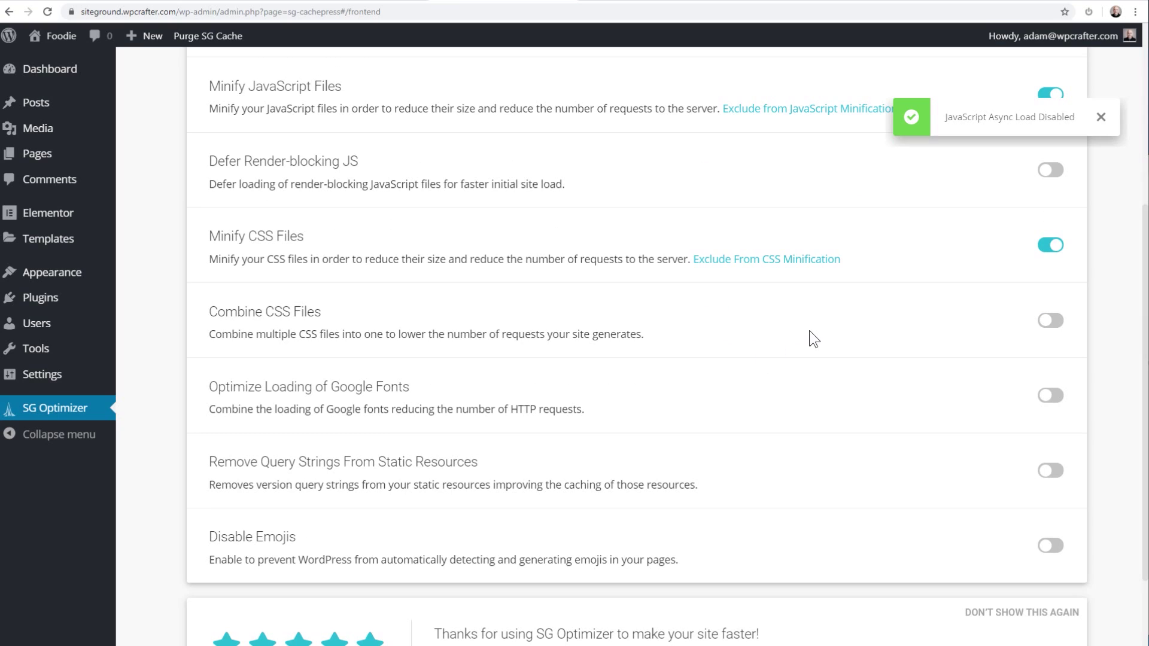
left_click(1044, 326)
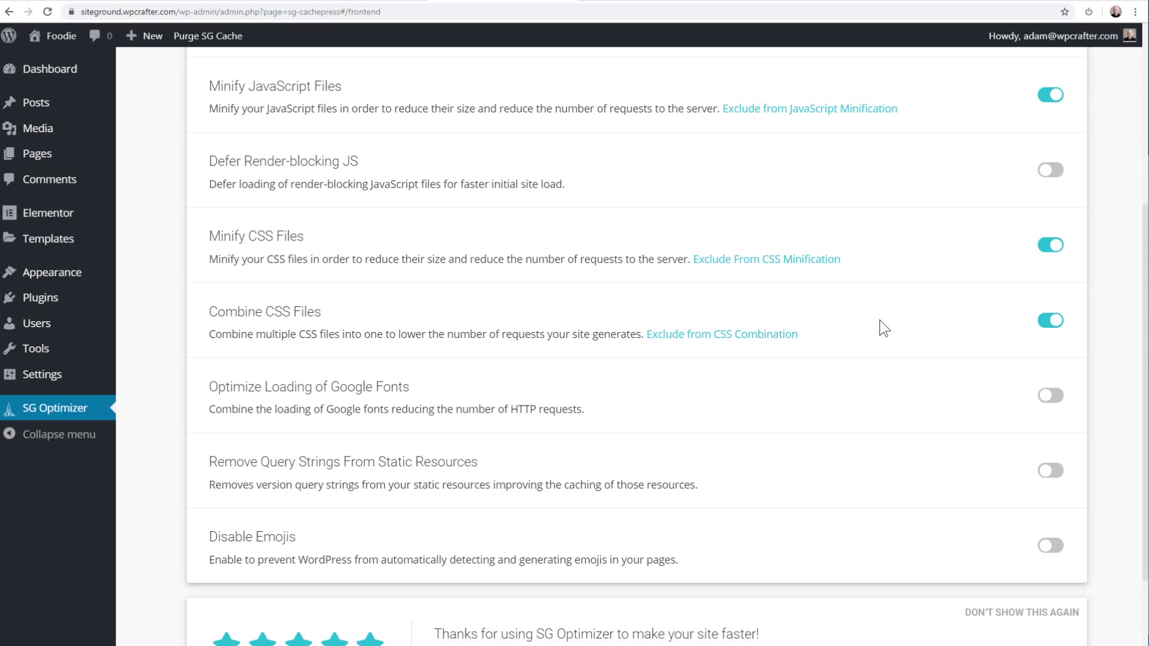
scroll(874, 326, "down", 2)
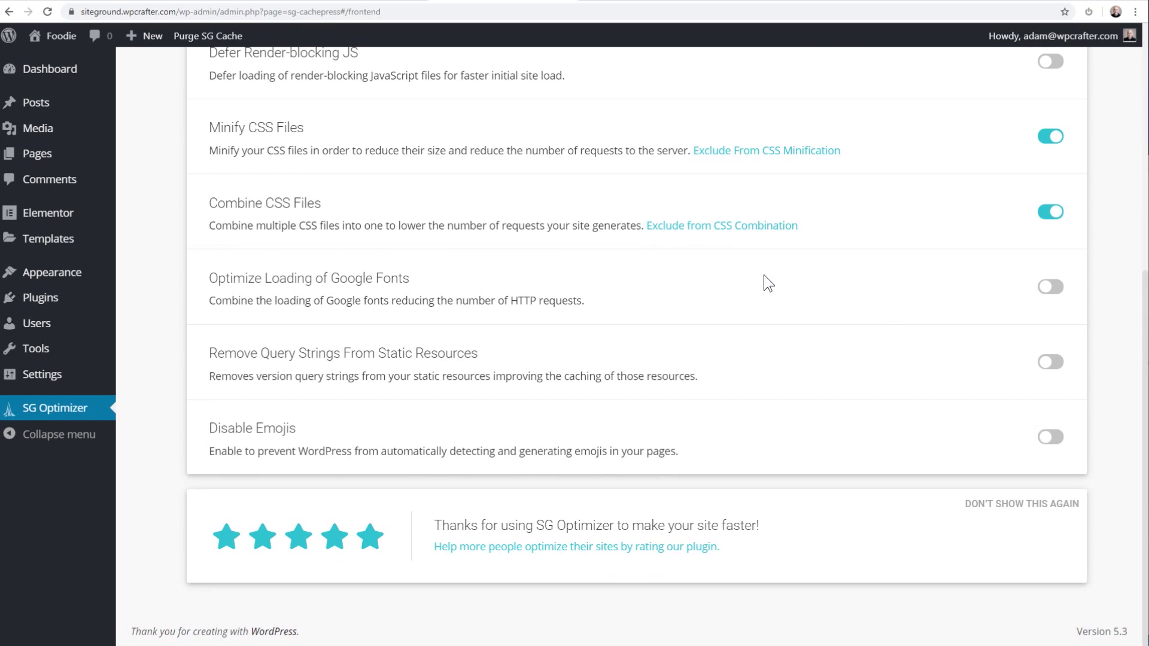
left_click(1046, 290)
left_click(1050, 446)
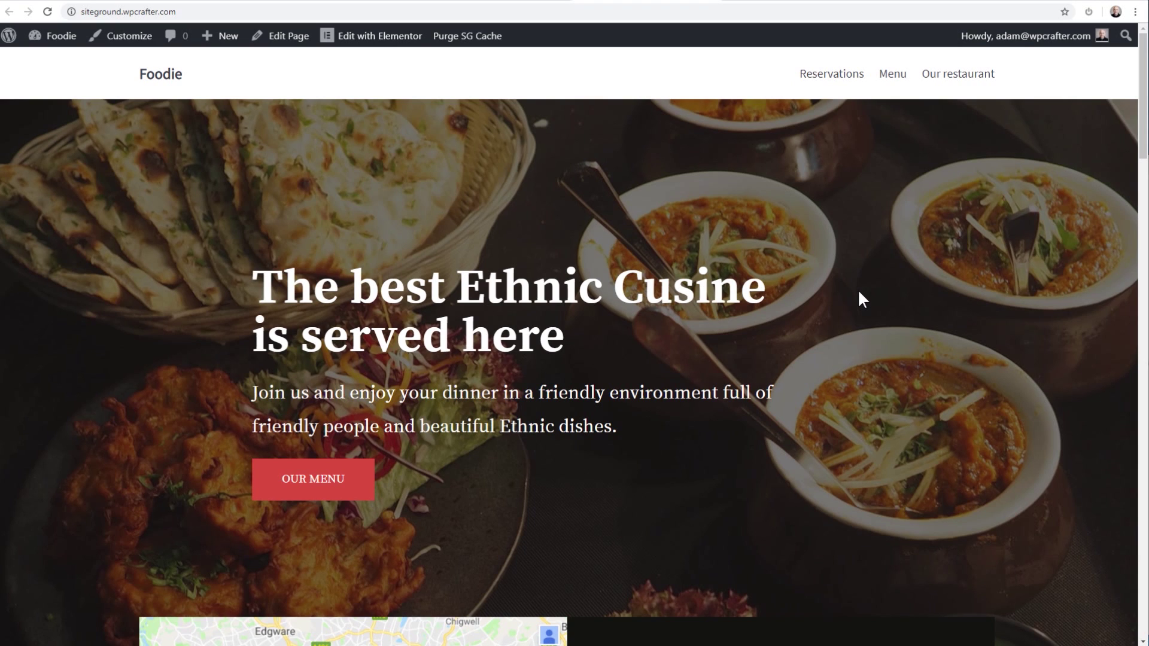
Step: Scroll the live Foodie homepage down to its footer to confirm it renders correctly, then go to GTmetrix
scroll(834, 290, "down", 2)
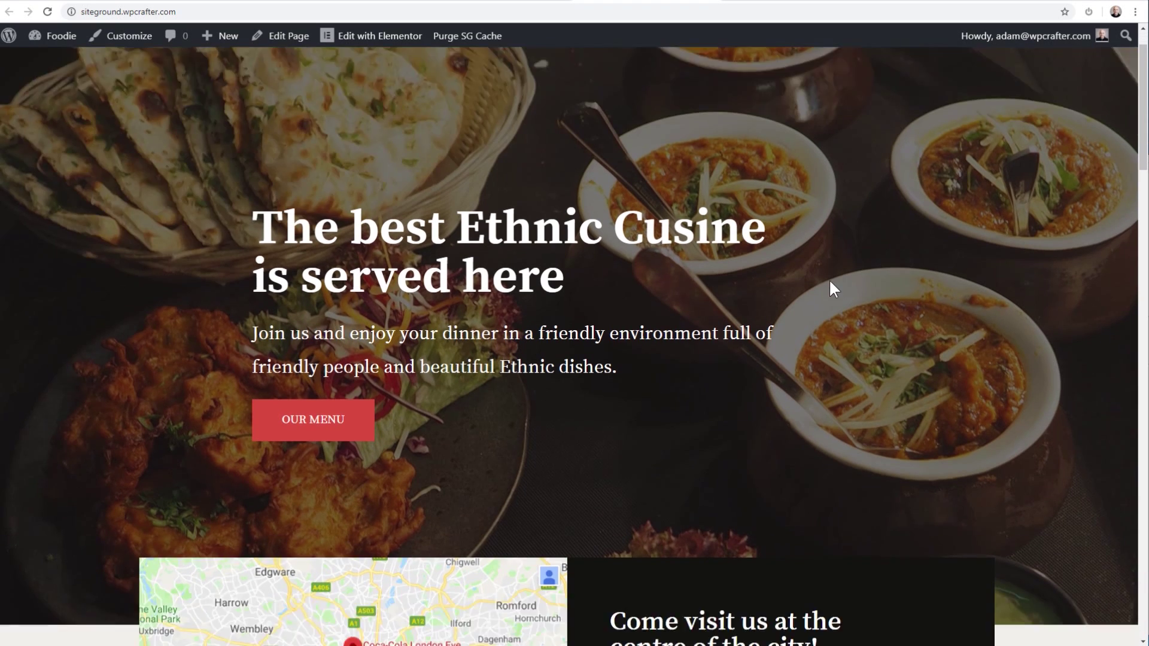
scroll(831, 281, "down", 7)
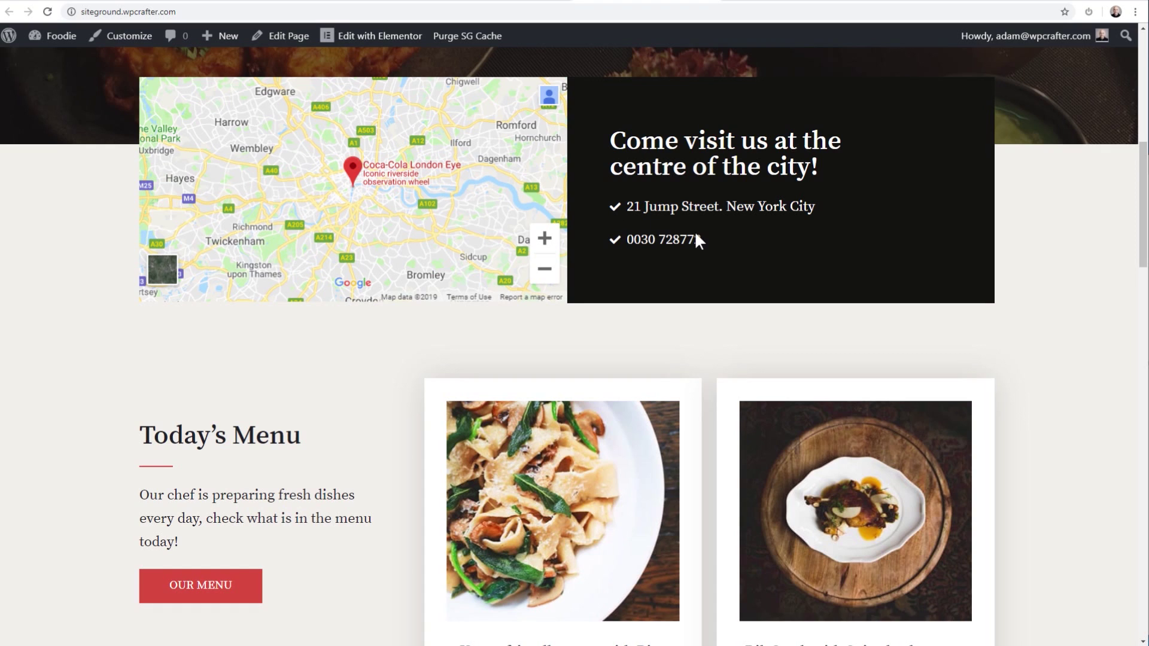
scroll(714, 293, "down", 3)
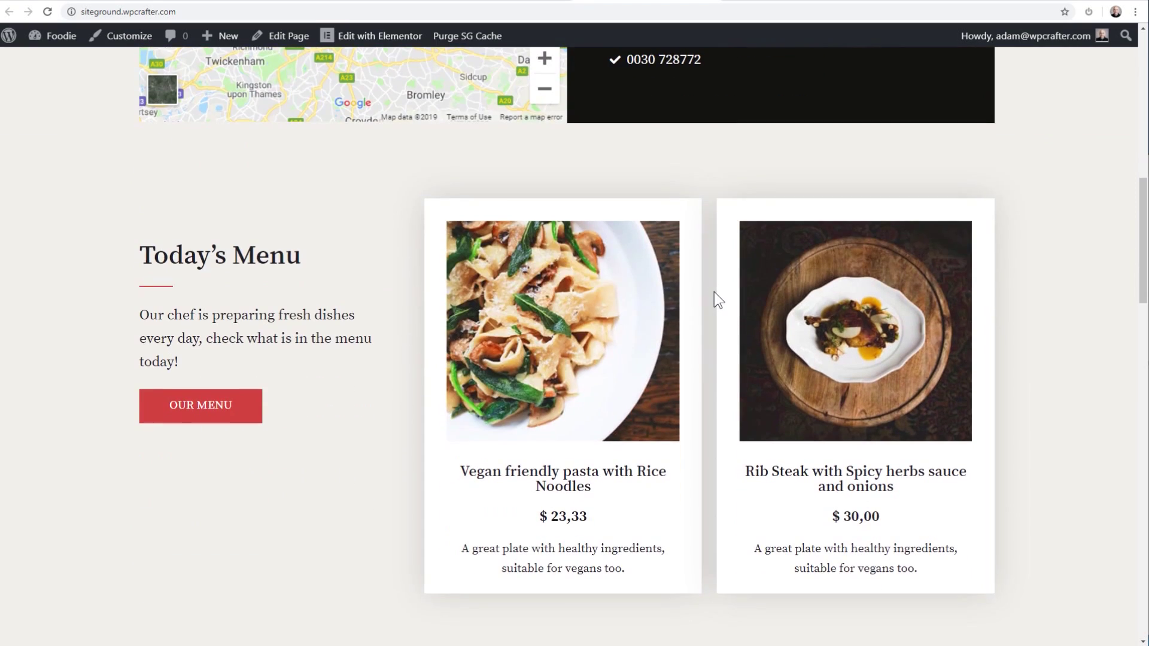
scroll(713, 292, "down", 6)
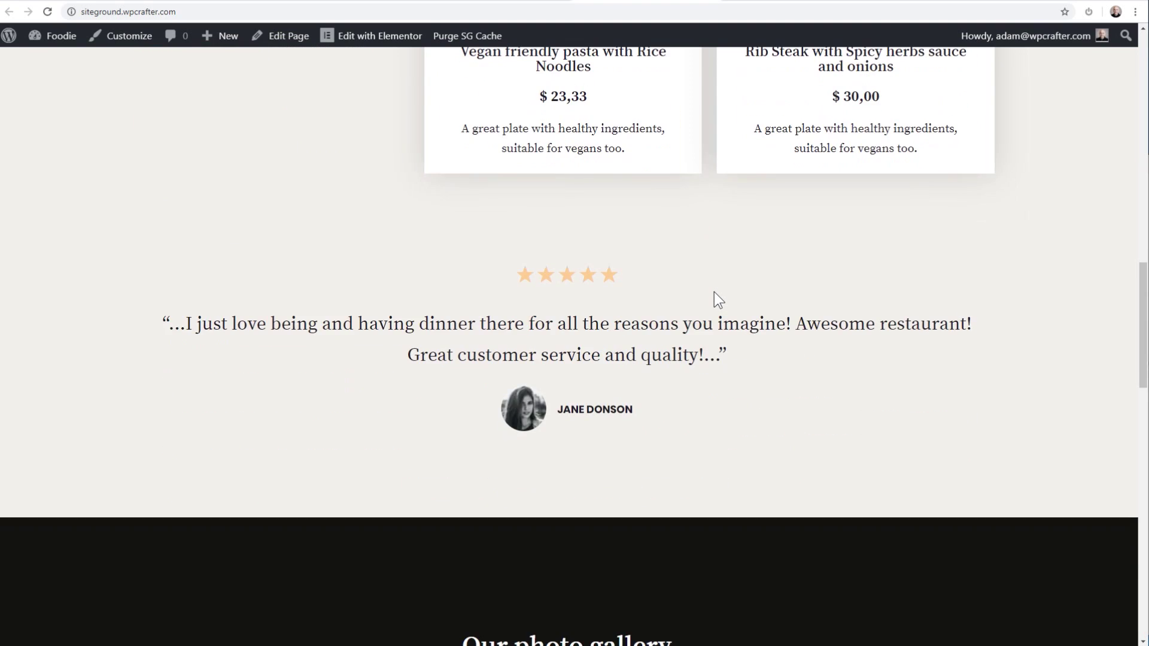
scroll(713, 292, "up", 2)
scroll(712, 275, "up", 2)
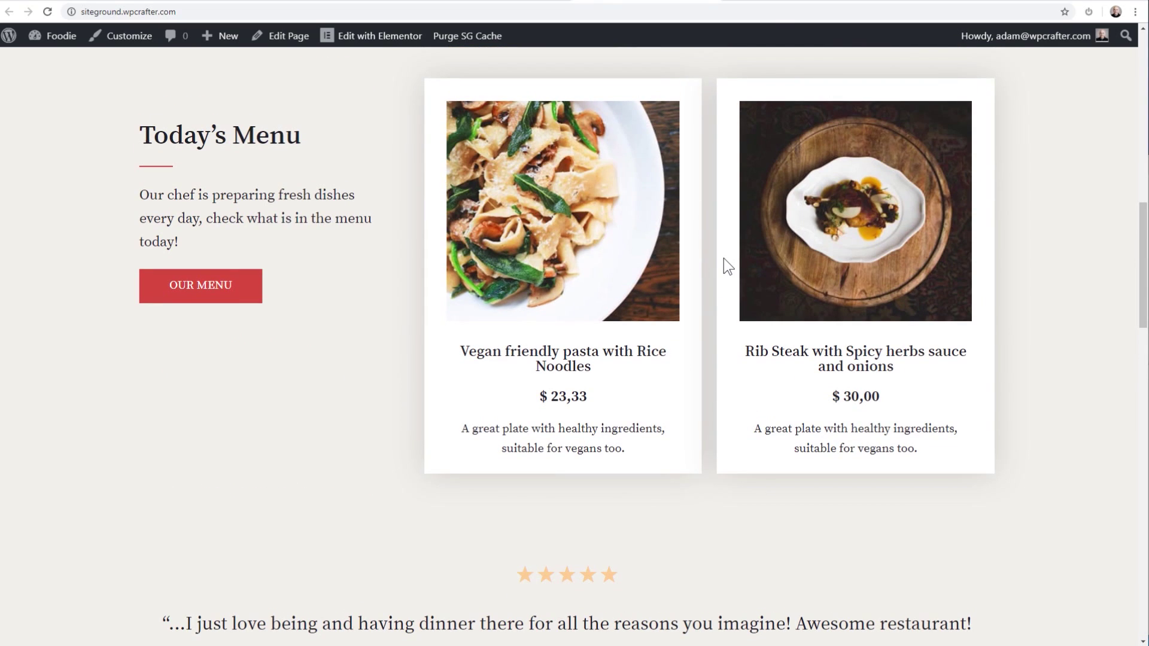
scroll(711, 269, "down", 12)
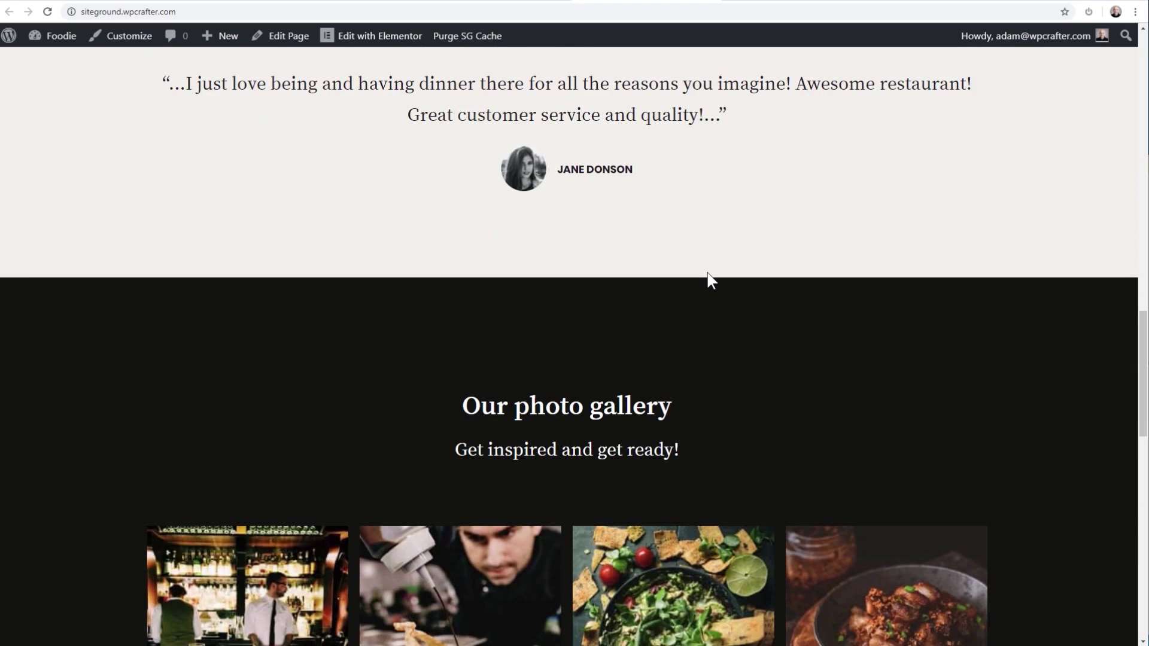
scroll(708, 274, "down", 11)
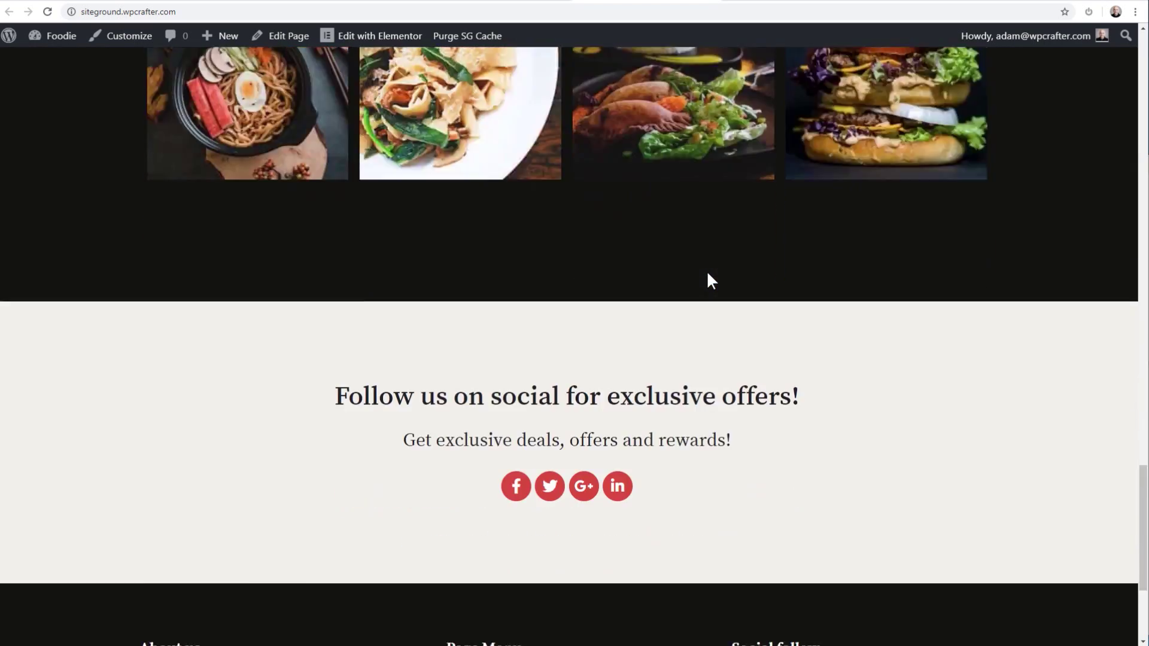
scroll(708, 272, "down", 2)
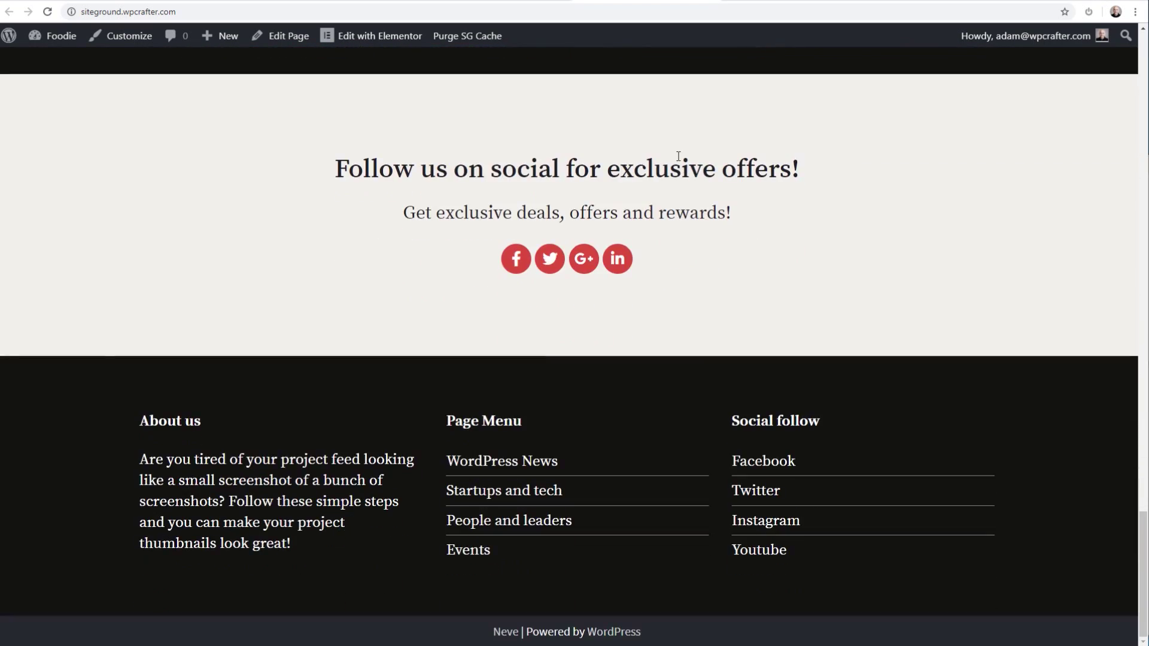
left_click(775, 3)
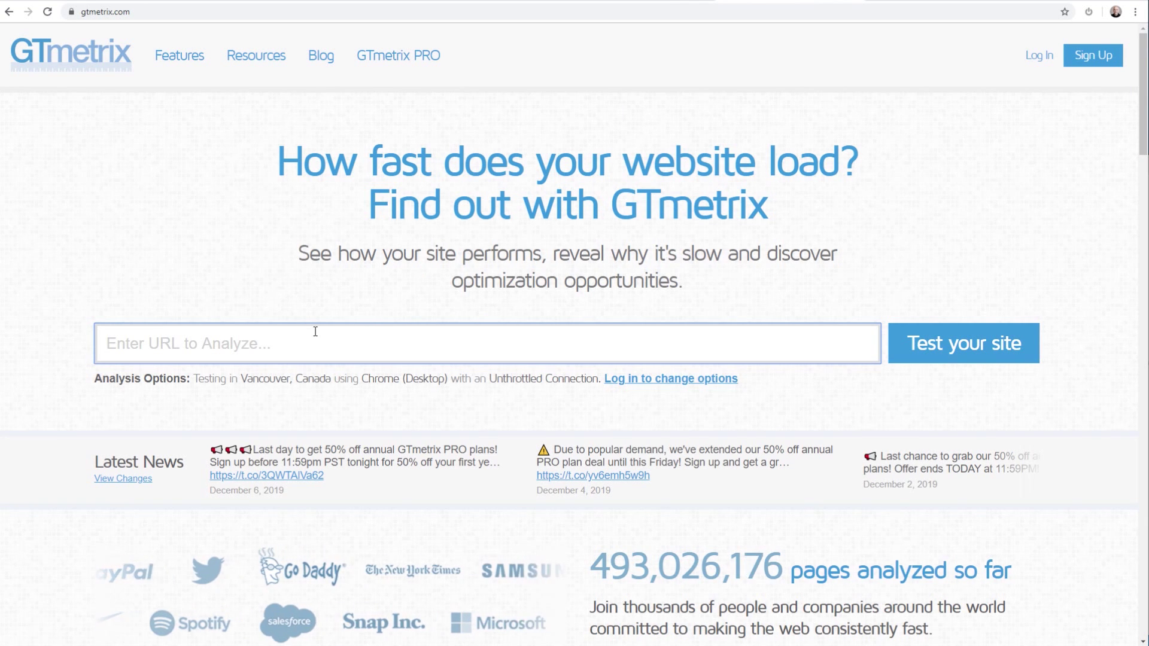
left_click(232, 340)
type("https://siteground.wpcrafter.com/")
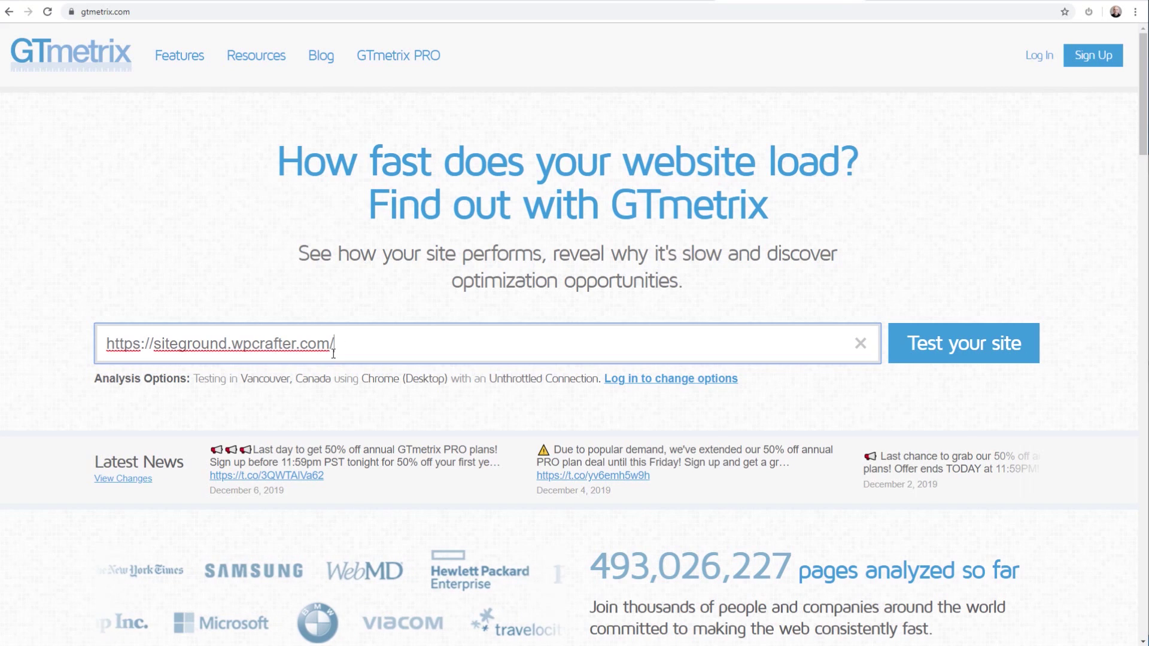
left_click(965, 353)
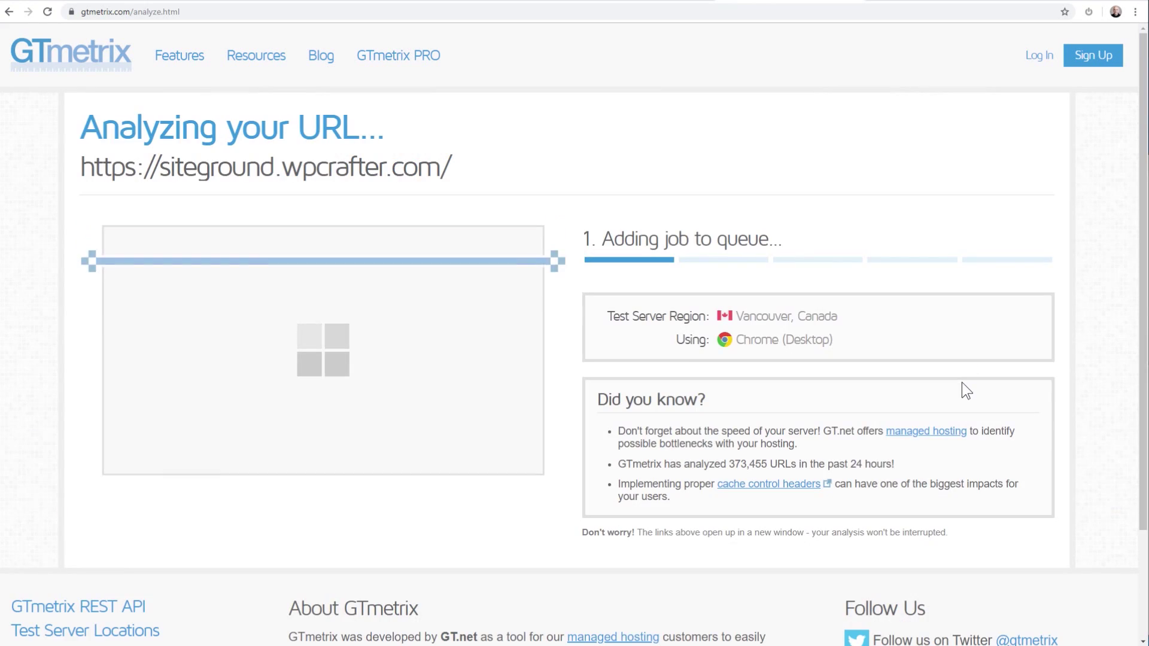